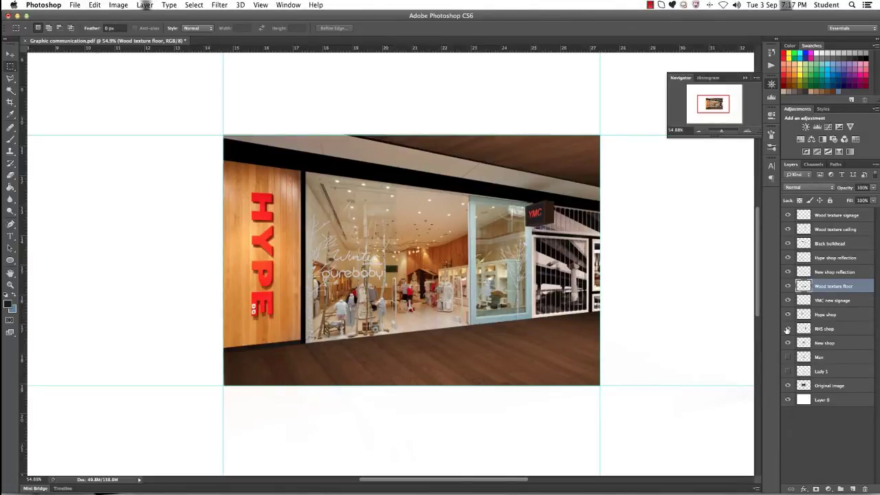
# Step: Show the Man layer, move it near the top of the stack, and scale him to about 51%
pyautogui.click(788, 357)
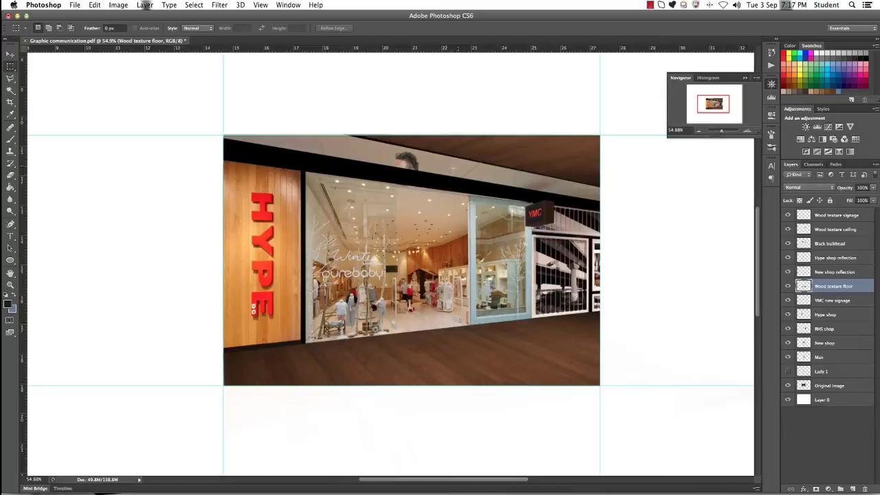
pyautogui.moveTo(829, 357); pyautogui.dragTo(828, 221)
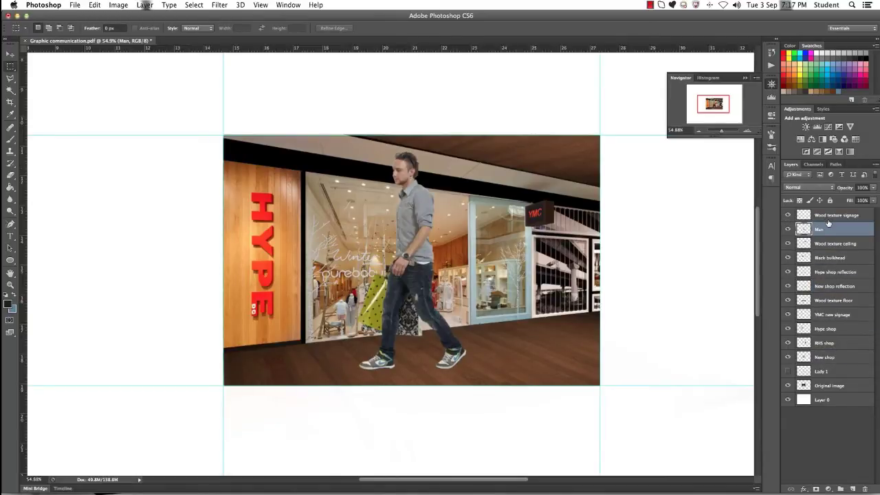
pyautogui.press('super+t')
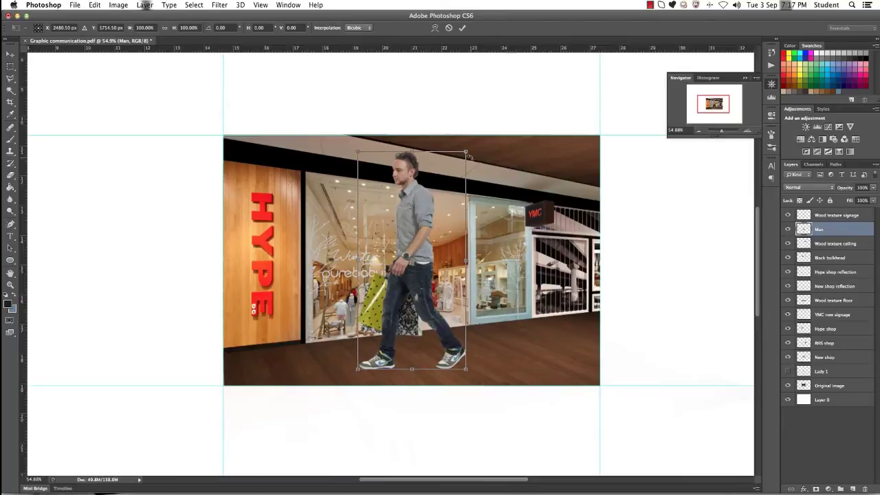
pyautogui.moveTo(467, 152); pyautogui.dragTo(455, 303)
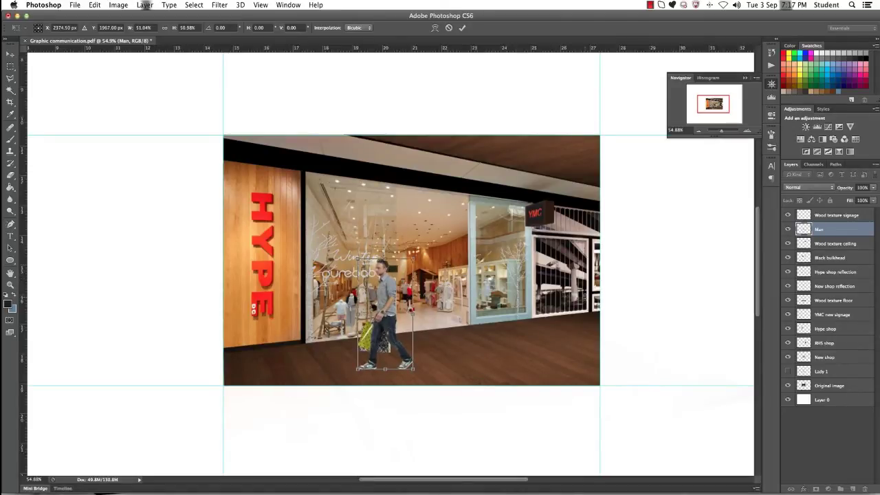
pyautogui.press('Return')
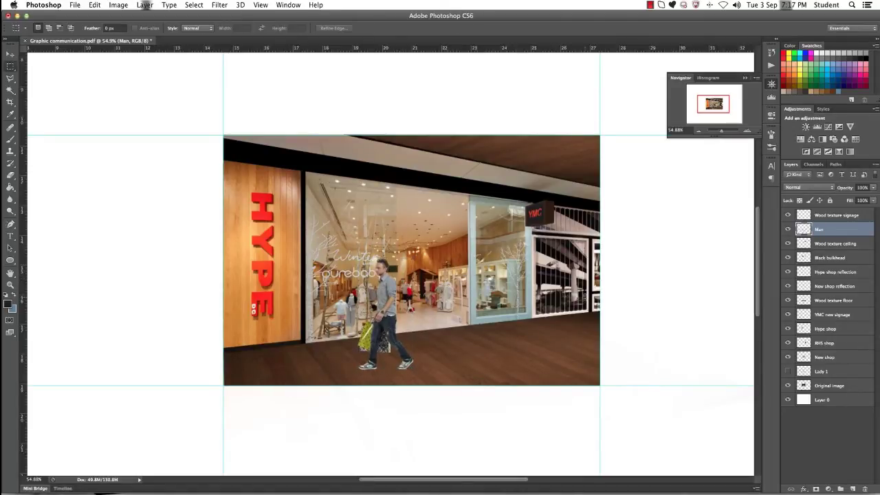
# Step: Position the man on the floor to the left, beside the HYPE wall
pyautogui.click(10, 54)
pyautogui.moveTo(367, 331); pyautogui.dragTo(304, 334)
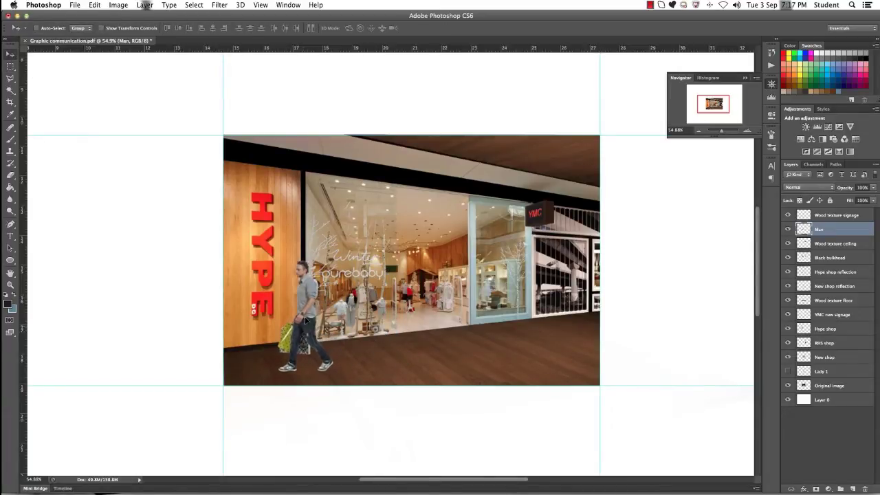
pyautogui.hotkey('ctrl', 'alt', 'z')
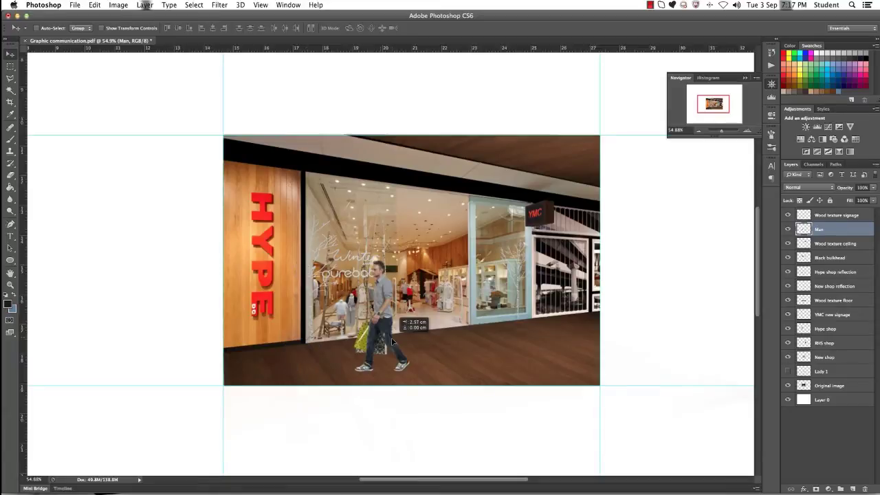
pyautogui.hotkey('ctrl', 'alt', 'z')
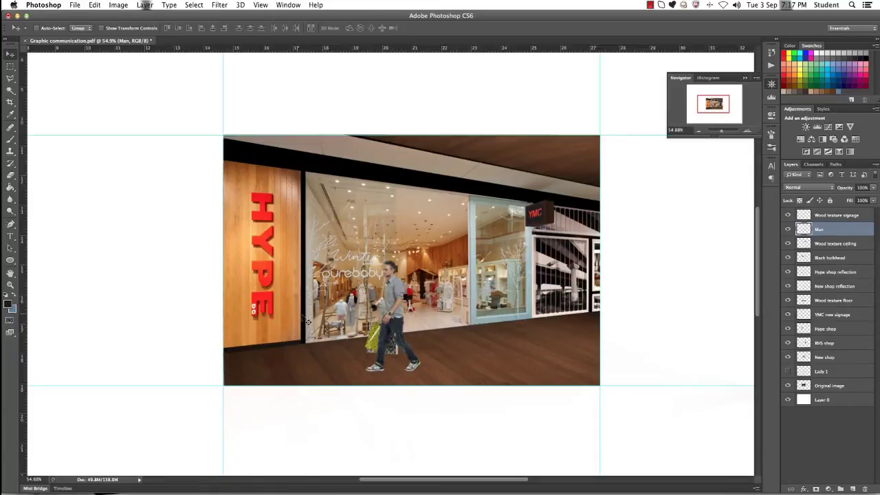
pyautogui.moveTo(392, 333); pyautogui.dragTo(305, 332)
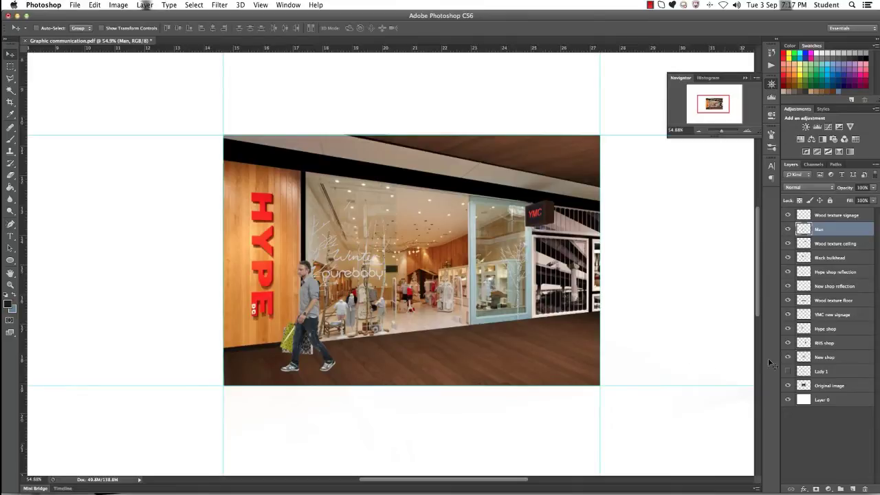
# Step: Make the Lady 1 layer visible and shrink her to about three-quarters size
pyautogui.click(842, 372)
pyautogui.click(788, 372)
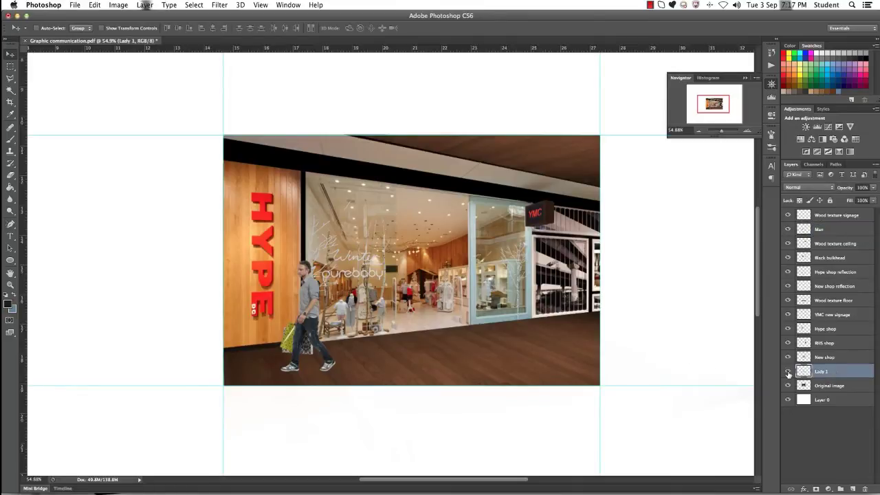
pyautogui.press('super+t')
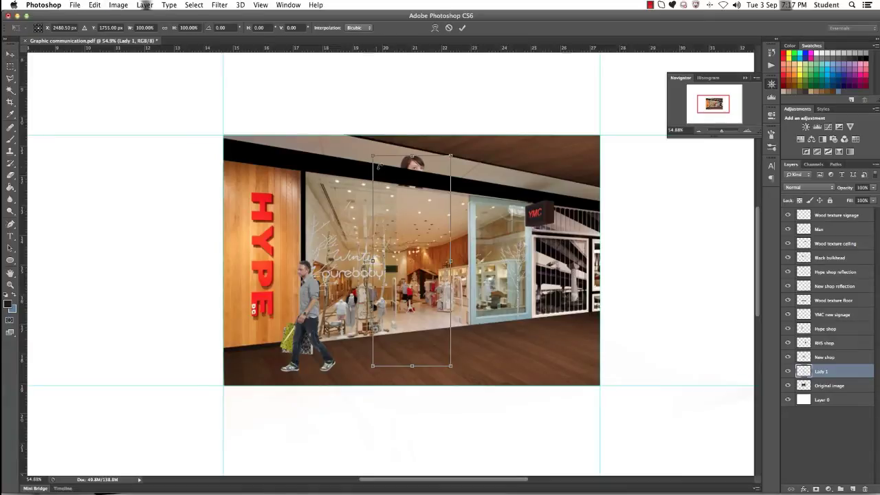
pyautogui.moveTo(375, 160); pyautogui.dragTo(391, 204)
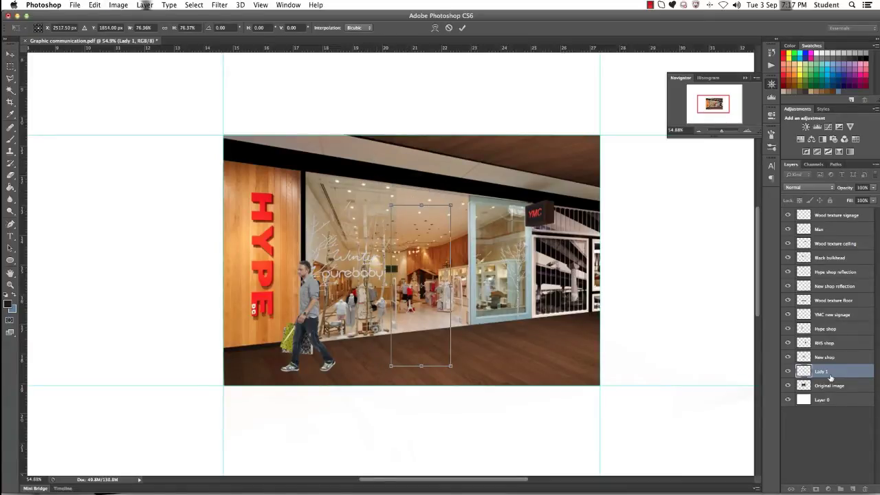
pyautogui.press('Return')
# Step: Move Lady 1 above Man, add a horizontal guide, shrink her to two-thirds, and place her by the window
pyautogui.moveTo(830, 376); pyautogui.dragTo(829, 225)
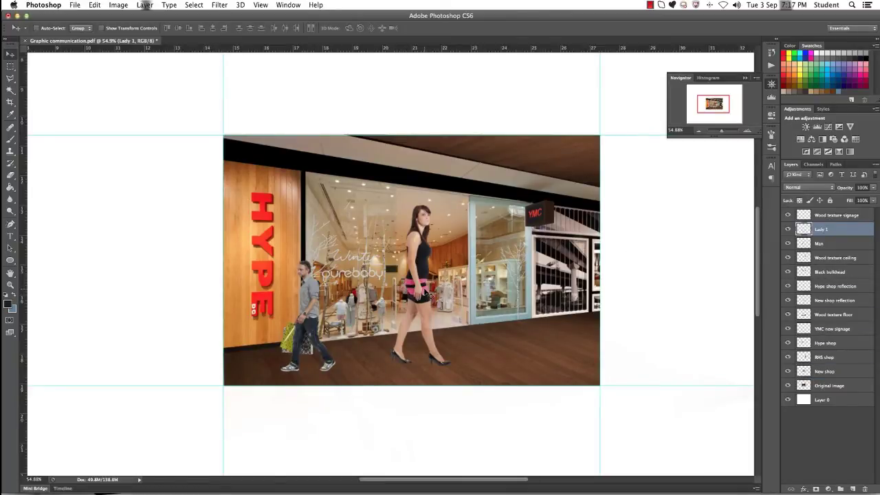
pyautogui.moveTo(429, 294); pyautogui.dragTo(476, 296)
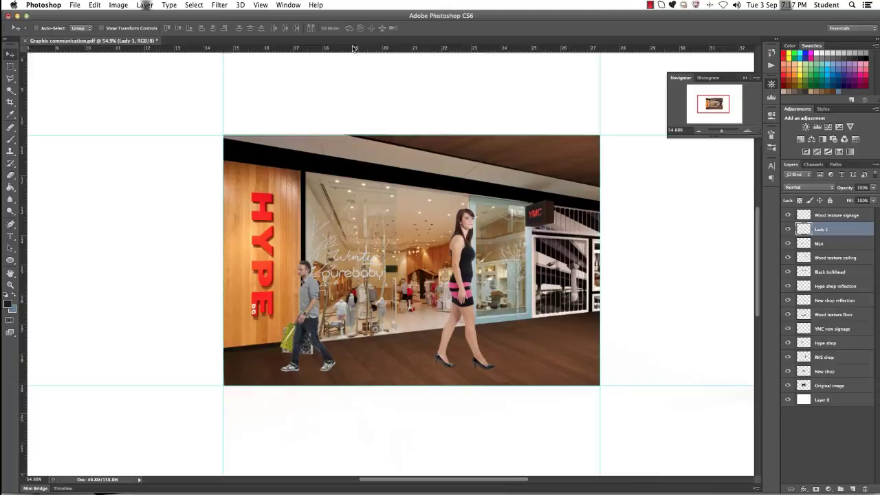
pyautogui.moveTo(342, 48); pyautogui.dragTo(204, 270)
pyautogui.press('super+t')
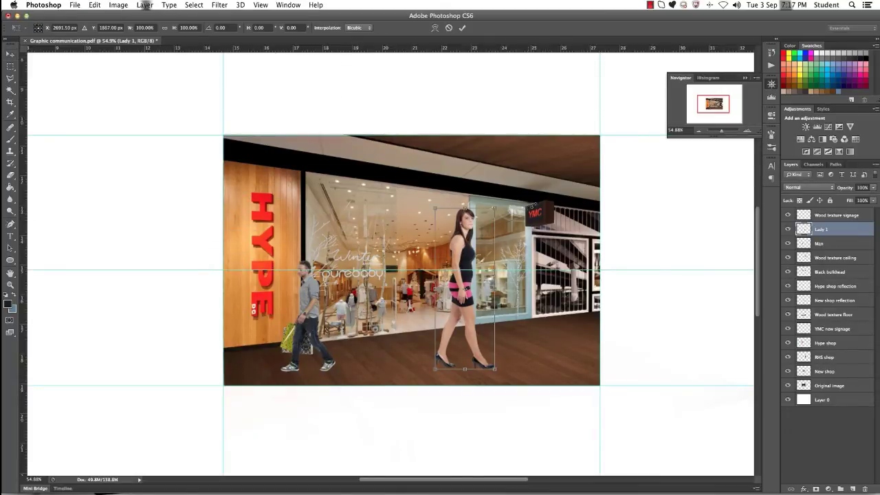
pyautogui.moveTo(495, 209); pyautogui.dragTo(475, 264)
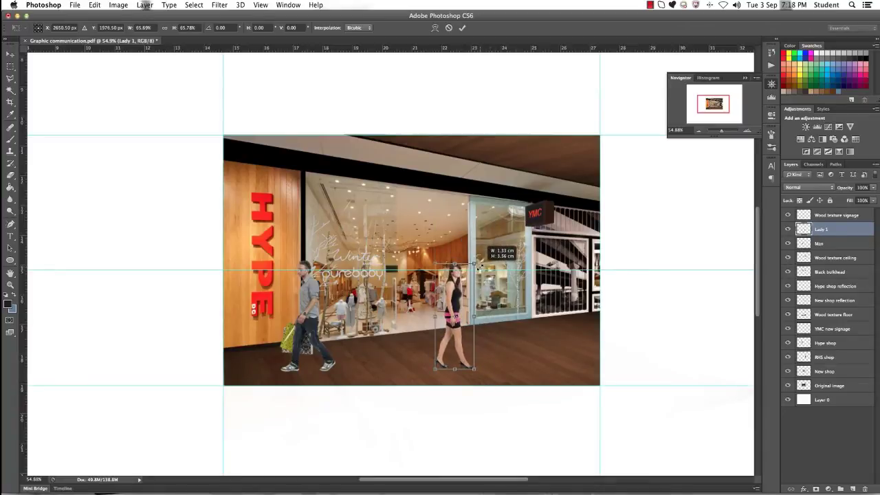
pyautogui.press('Return')
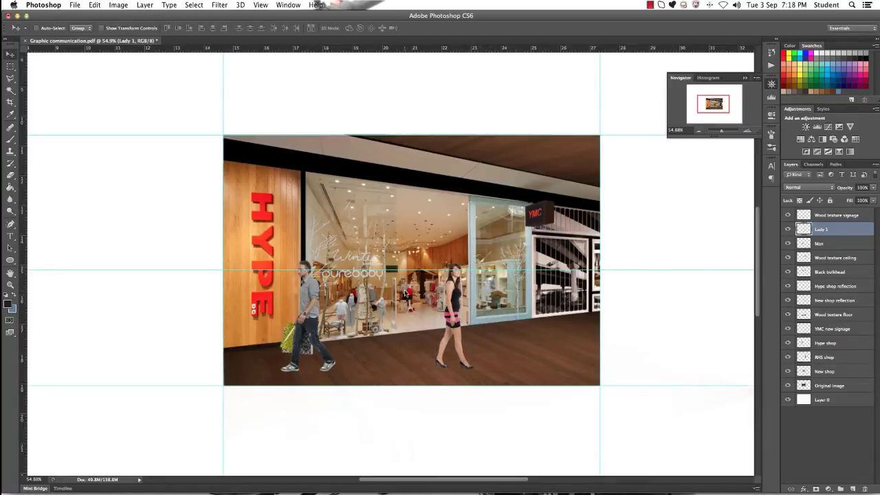
pyautogui.moveTo(460, 301); pyautogui.dragTo(473, 301)
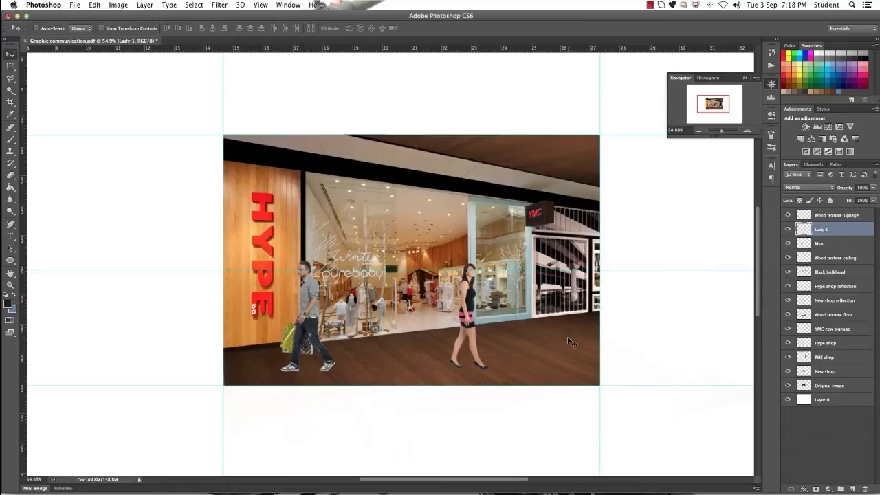
pyautogui.click(76, 5)
pyautogui.click(79, 26)
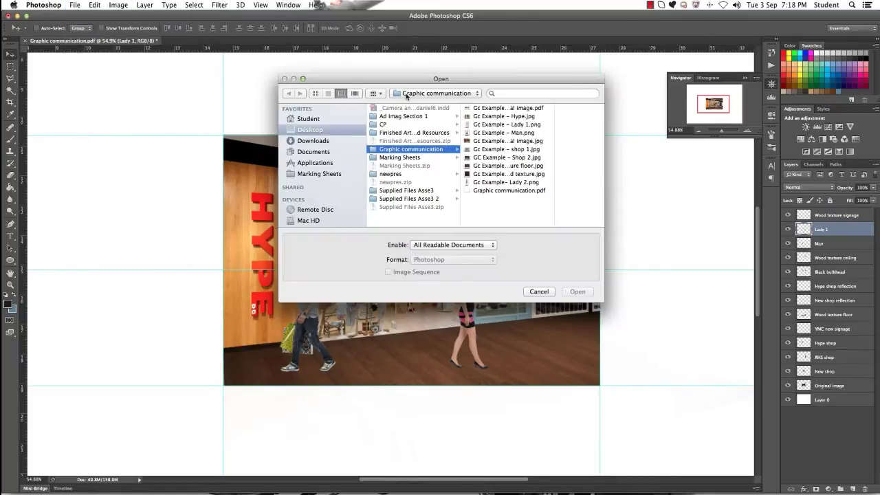
pyautogui.click(497, 182)
pyautogui.click(577, 292)
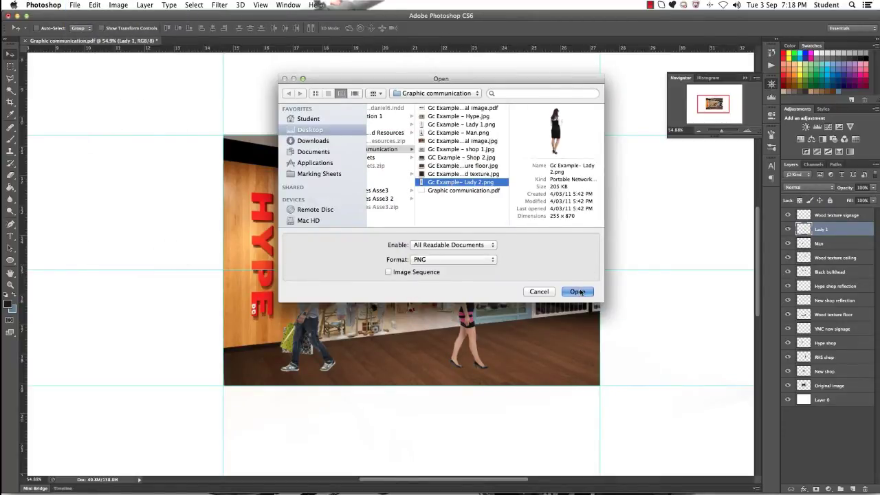
pyautogui.press('super+a')
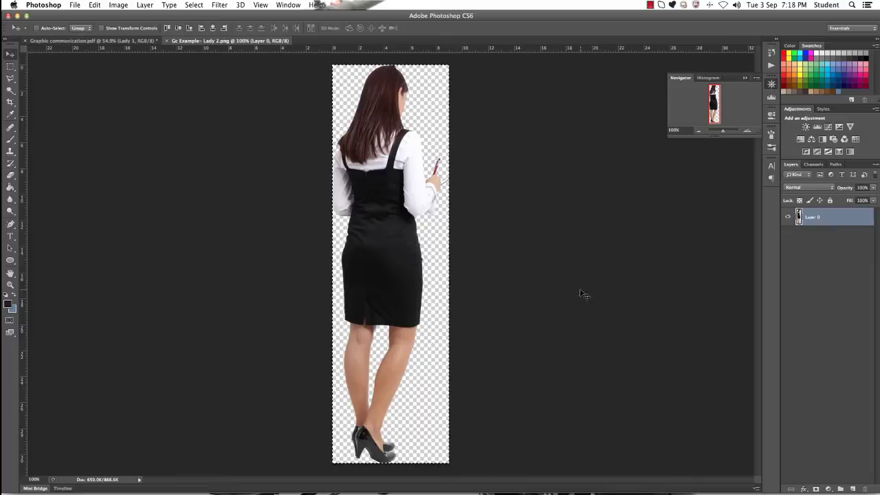
# Step: Paste the second woman into the mall scene, scale her to about 35%, and place her by the right-hand shop
pyautogui.click(167, 42)
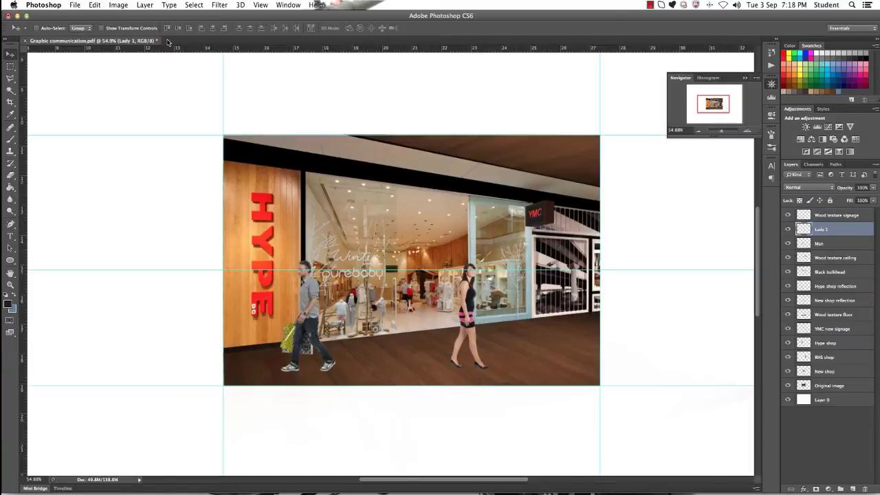
pyautogui.press('super+v')
pyautogui.press('super+t')
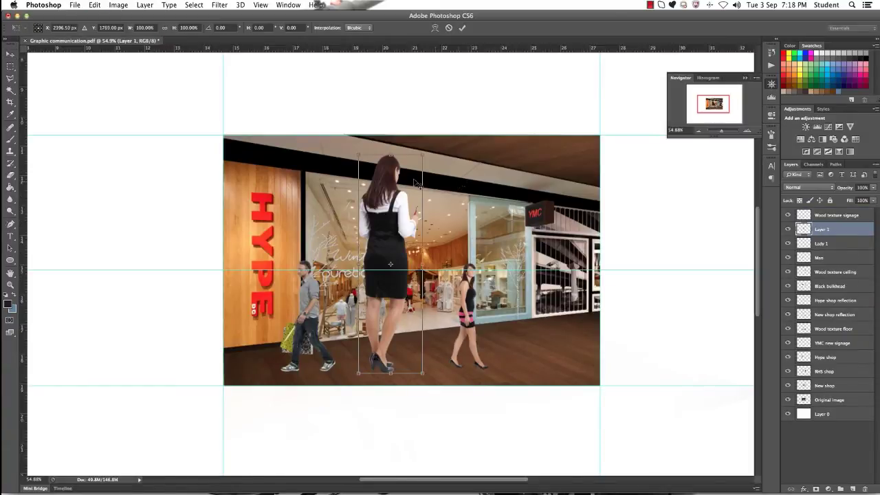
pyautogui.moveTo(357, 156); pyautogui.dragTo(402, 263)
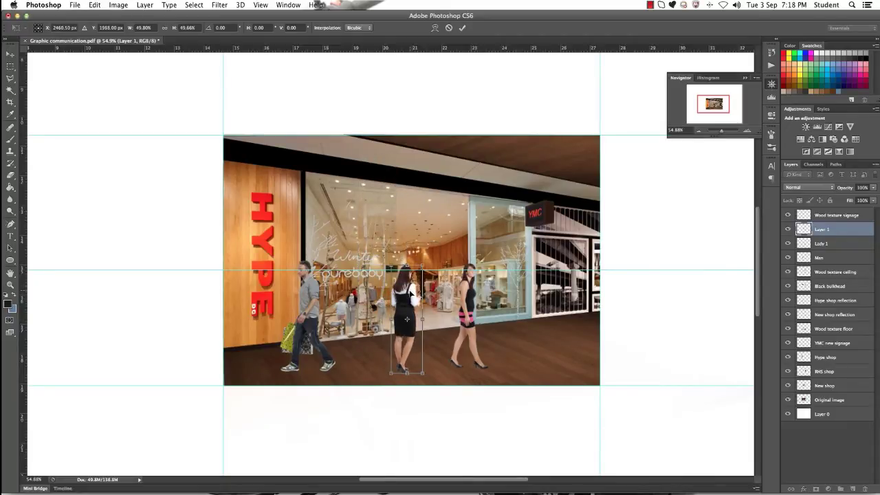
pyautogui.moveTo(411, 294); pyautogui.dragTo(570, 291)
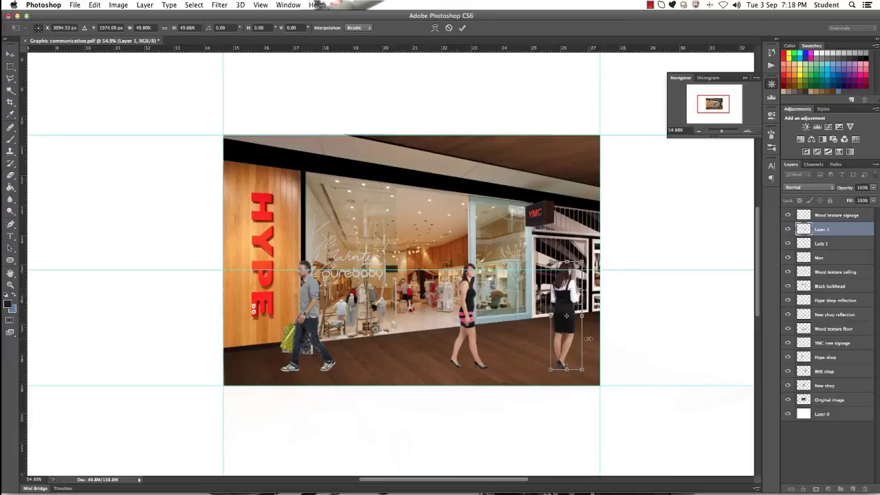
pyautogui.moveTo(583, 371); pyautogui.dragTo(571, 338)
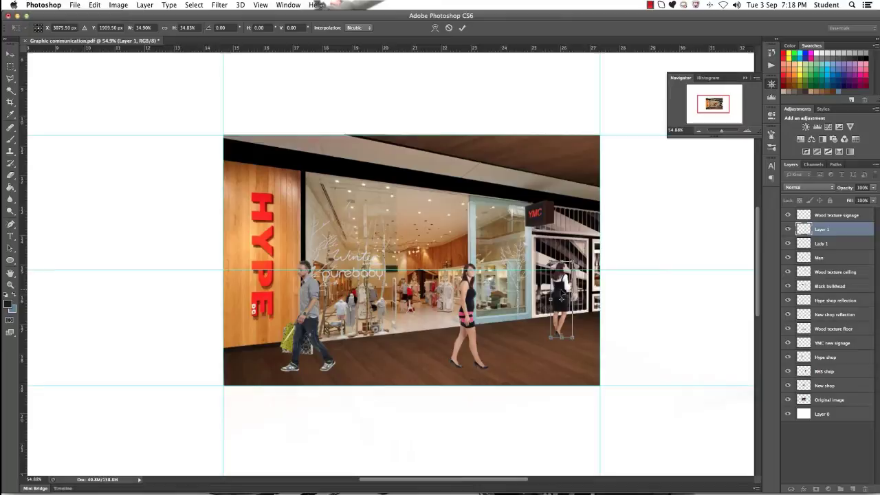
pyautogui.moveTo(563, 273); pyautogui.dragTo(536, 274)
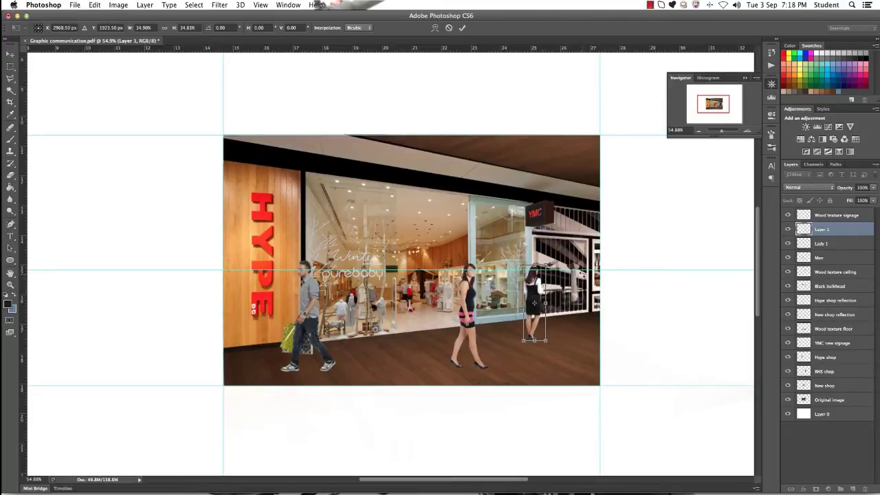
pyautogui.press('Return')
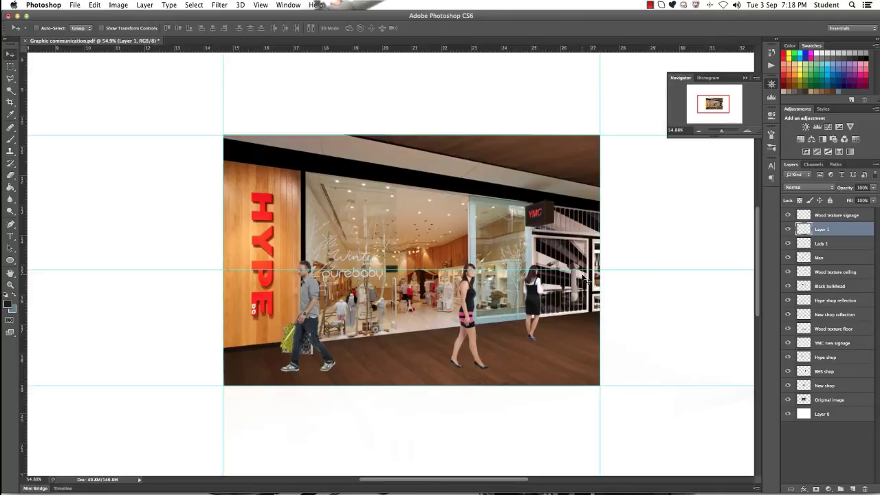
# Step: Rename the new woman's layer to 'Lady 2'
pyautogui.doubleClick(823, 229)
pyautogui.write('Lady 2')
pyautogui.press('Return')
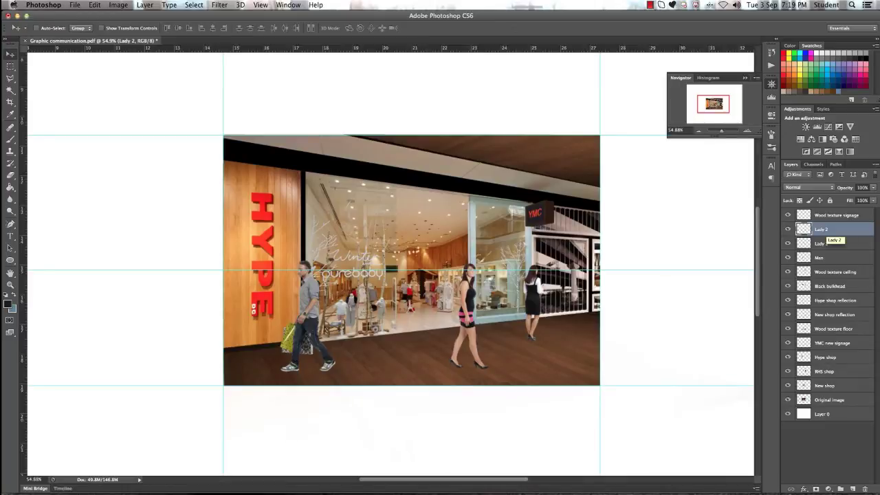
# Step: Duplicate the Man layer and name the copy 'Man shadow'
pyautogui.click(845, 257)
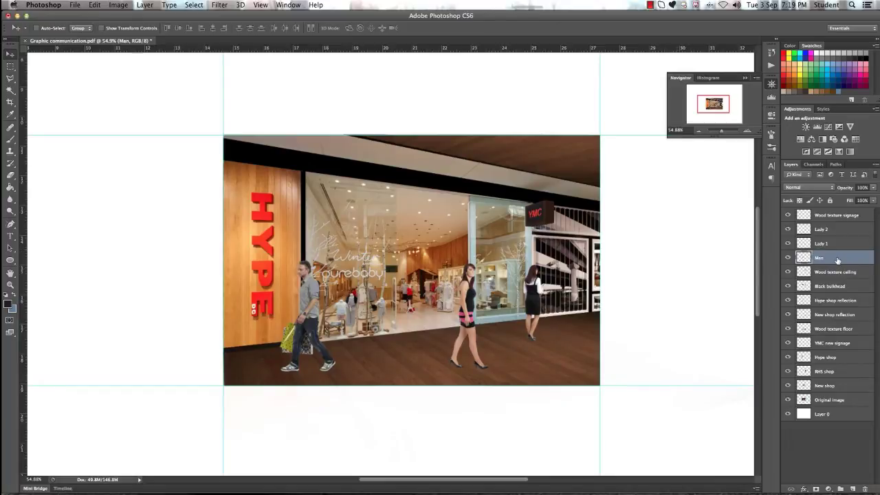
pyautogui.rightClick(837, 261)
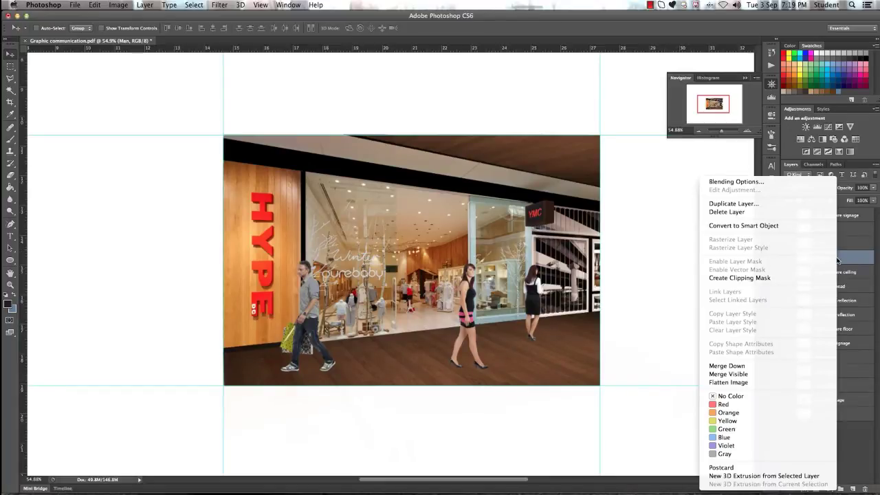
pyautogui.click(811, 204)
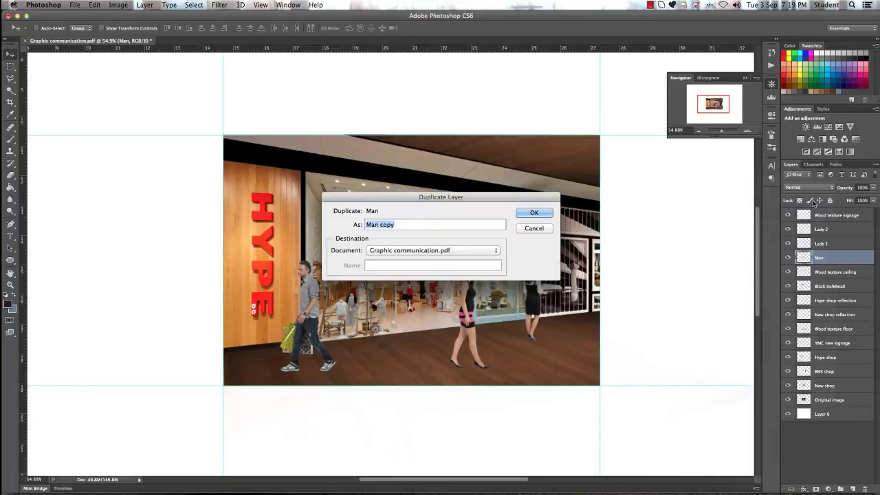
pyautogui.click(403, 224)
pyautogui.press('BackSpace')
pyautogui.press('BackSpace')
pyautogui.press('BackSpace')
pyautogui.press('BackSpace')
pyautogui.write('shadow')
pyautogui.press('Return')
pyautogui.press('super+t')
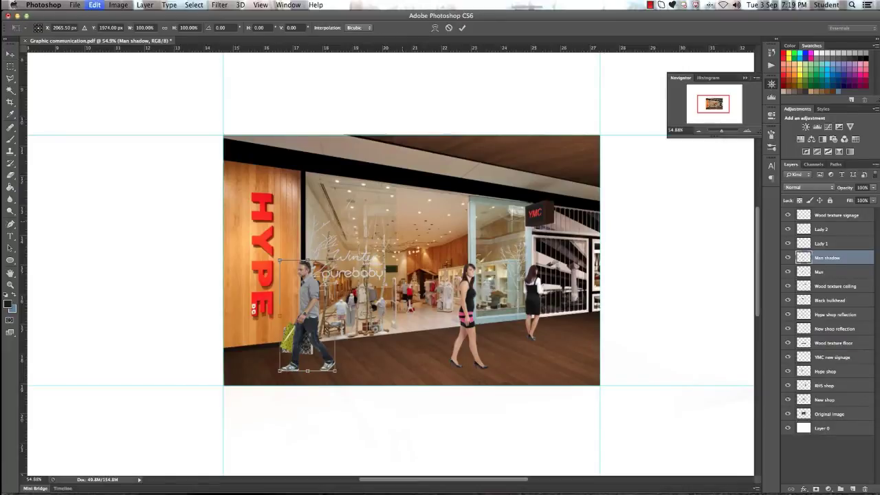
# Step: Flip the Man shadow copy vertically and drag it down to meet the man's feet
pyautogui.rightClick(289, 318)
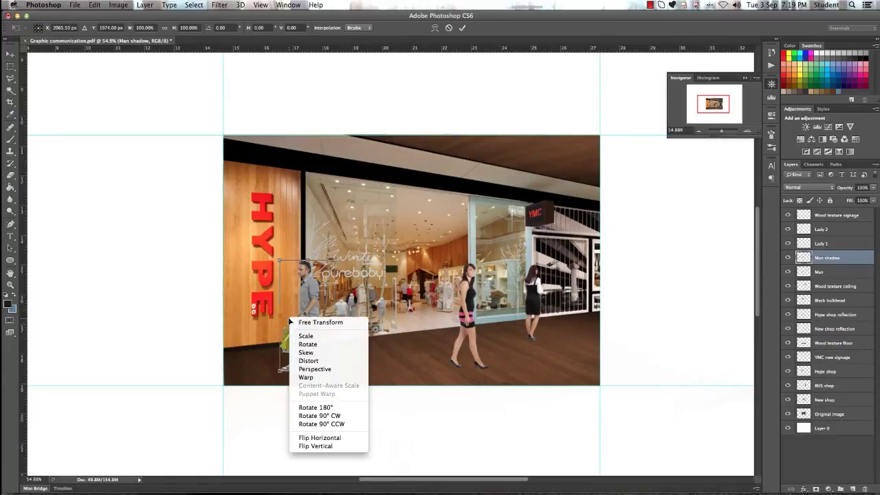
pyautogui.click(329, 446)
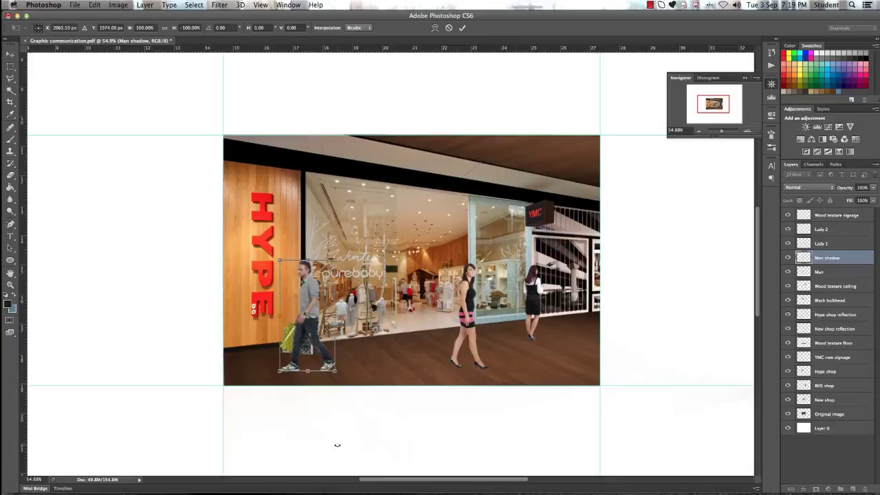
pyautogui.press('Return')
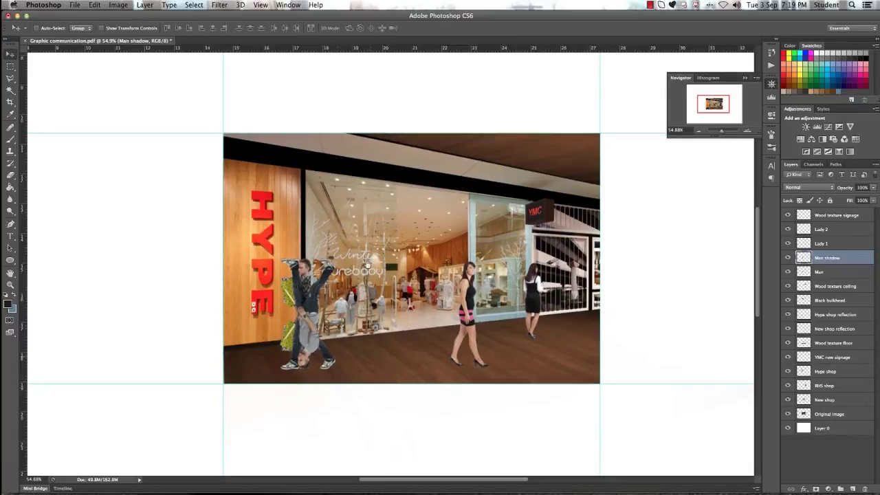
pyautogui.scroll(-5, 339, 388)
pyautogui.moveTo(306, 214); pyautogui.dragTo(311, 294)
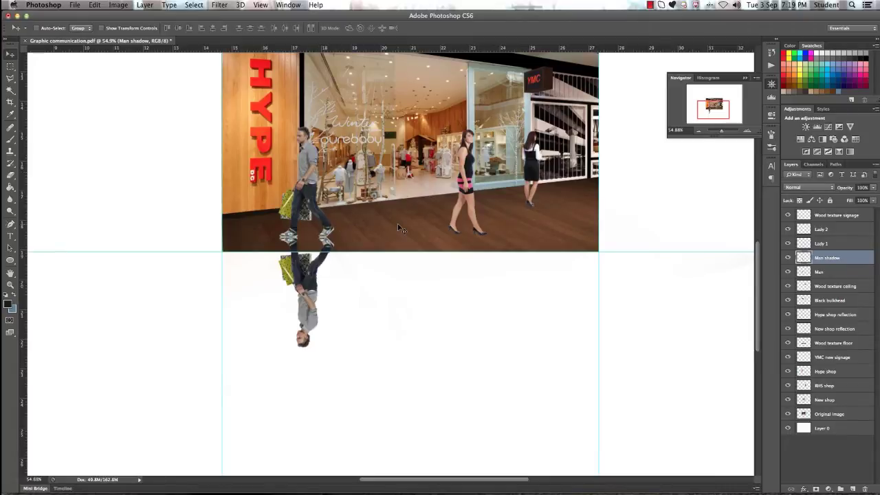
pyautogui.press('super+t')
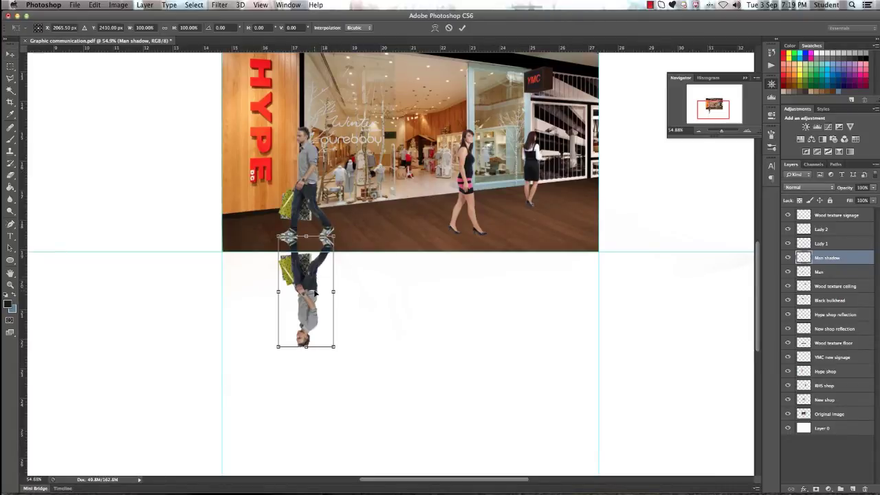
# Step: Distort the flipped shadow, pulling its bottom corners up and right into a slanted floor shadow
pyautogui.rightClick(315, 291)
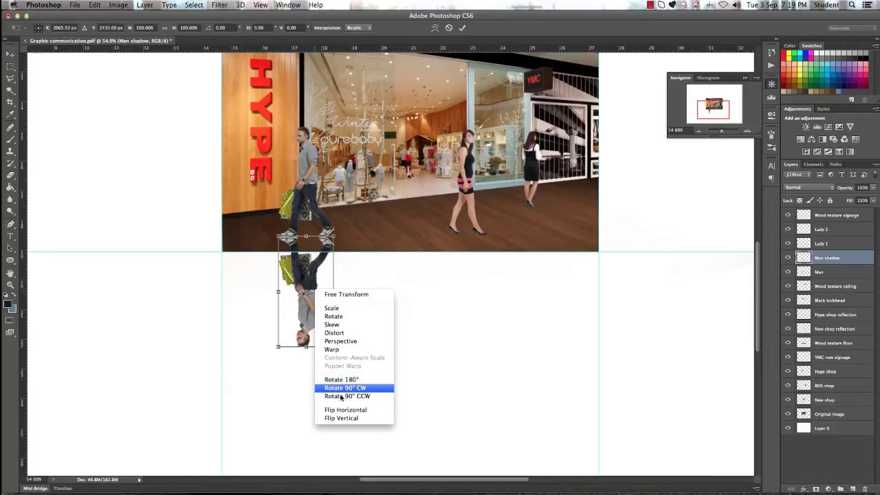
pyautogui.click(334, 333)
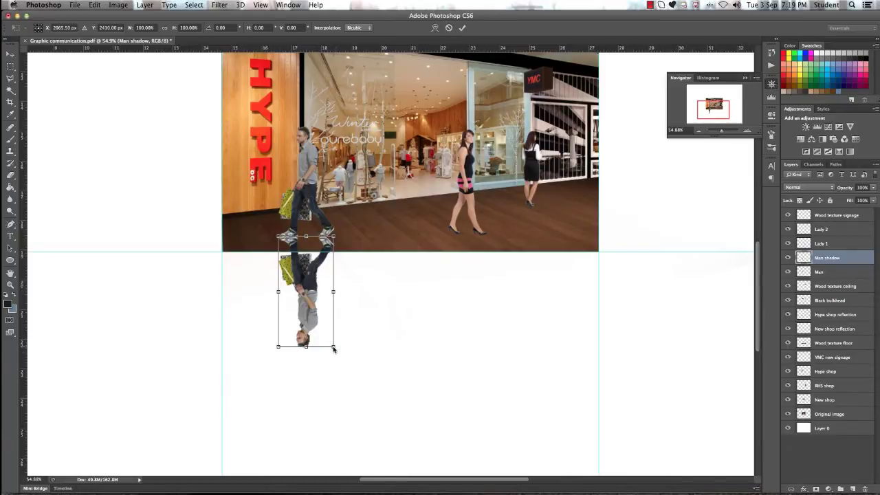
pyautogui.moveTo(334, 348); pyautogui.dragTo(362, 309)
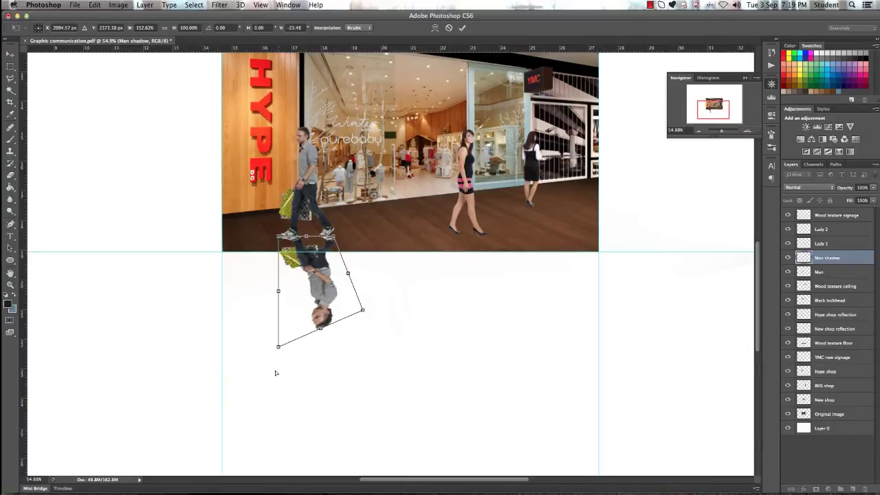
pyautogui.moveTo(278, 347); pyautogui.dragTo(297, 326)
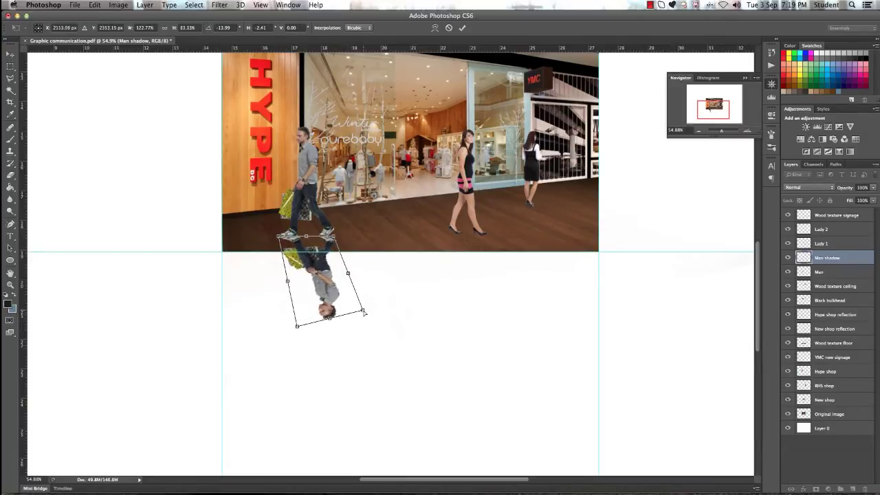
pyautogui.moveTo(363, 309); pyautogui.dragTo(396, 296)
pyautogui.press('Return')
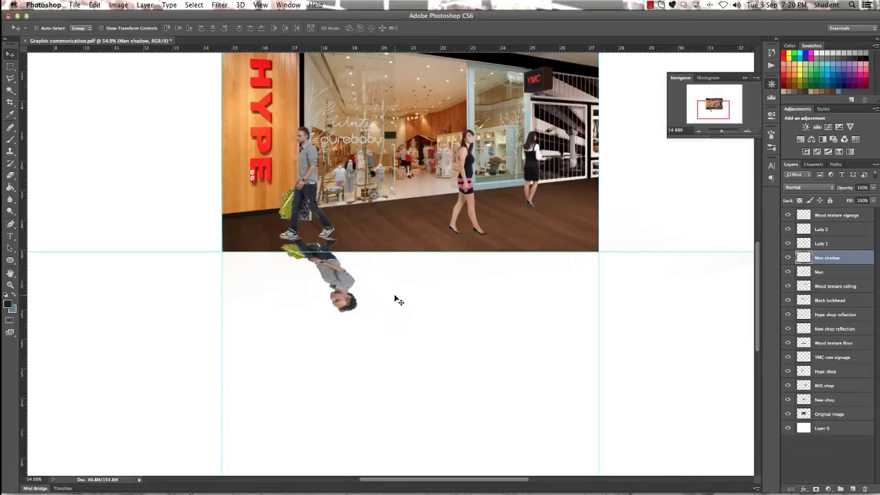
# Step: Give the Man shadow layer a black (000000) Color Overlay style
pyautogui.doubleClick(854, 256)
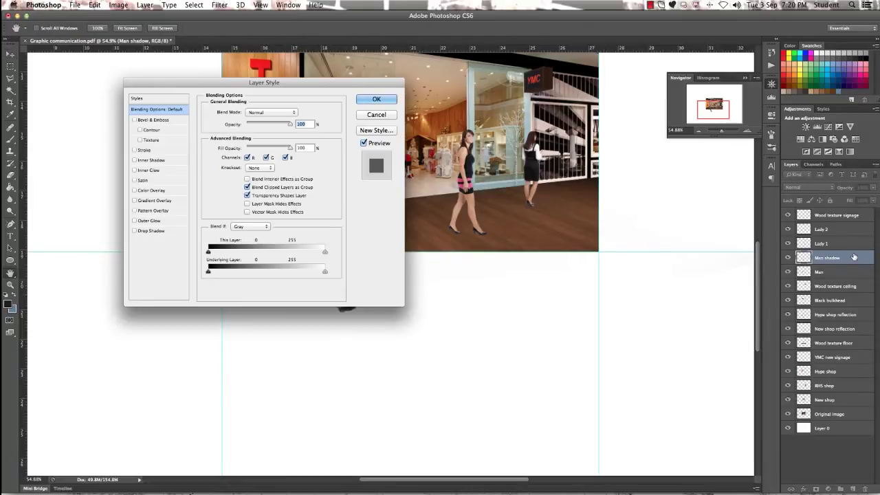
pyautogui.click(135, 191)
pyautogui.moveTo(283, 85); pyautogui.dragTo(574, 192)
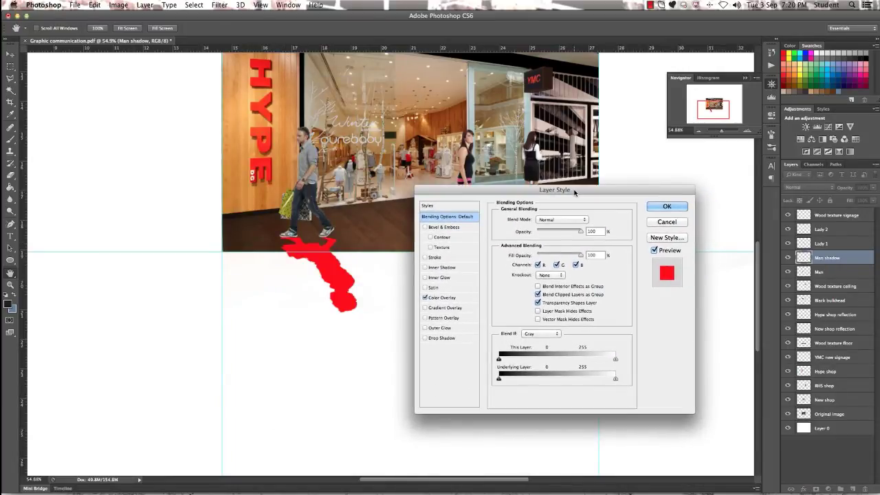
pyautogui.click(442, 297)
pyautogui.click(588, 220)
pyautogui.click(341, 239)
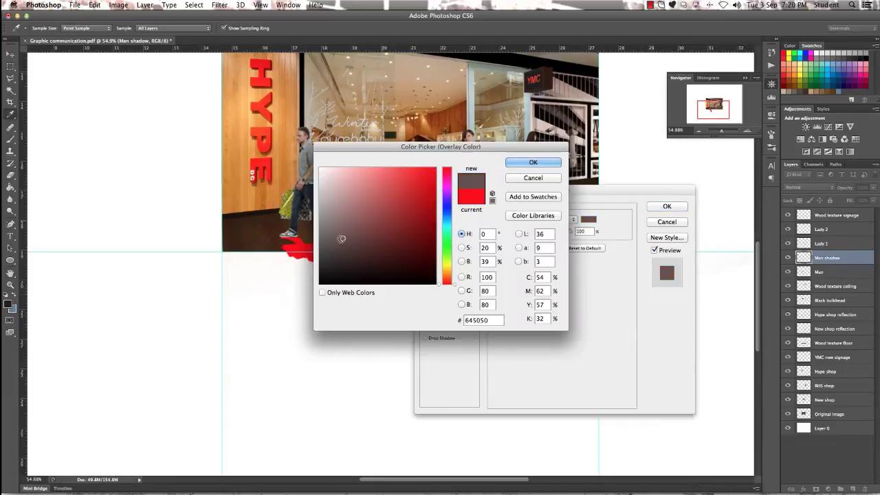
pyautogui.moveTo(341, 239)
pyautogui.mouseDown()
pyautogui.moveTo(323, 275)
pyautogui.moveTo(294, 284)
pyautogui.mouseUp()
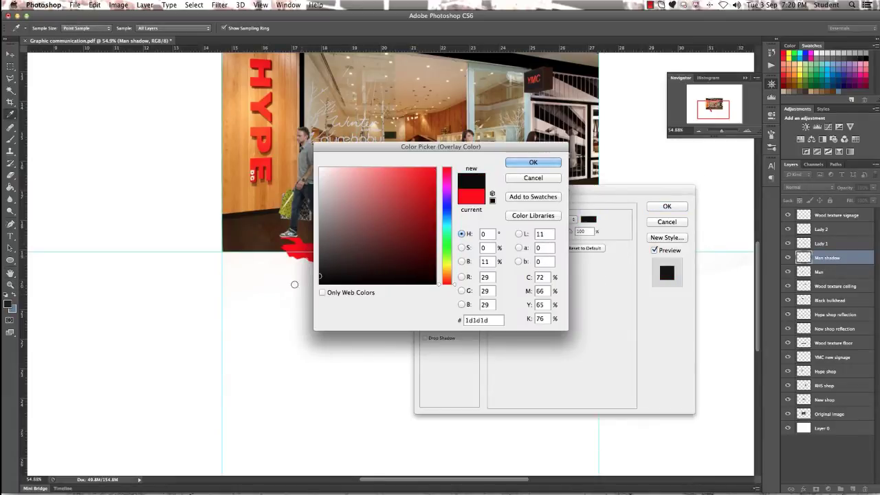
pyautogui.click(541, 163)
pyautogui.click(666, 206)
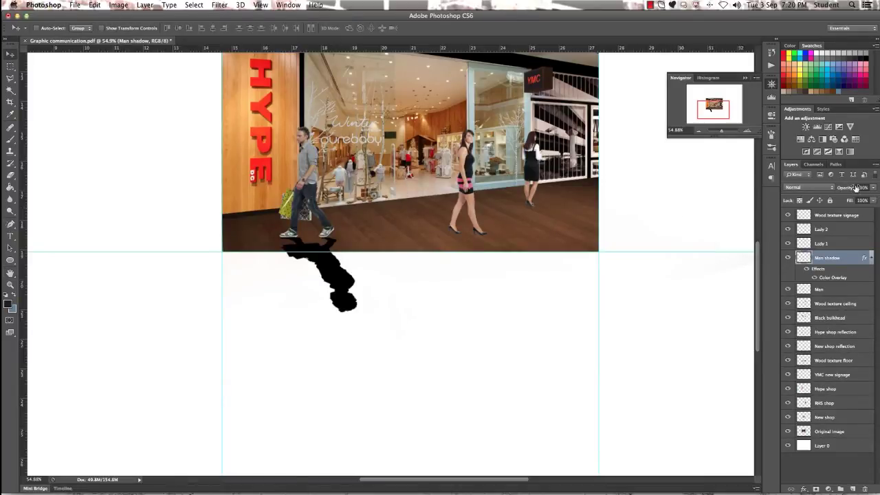
# Step: Lower the Man shadow layer's opacity to about 20%
pyautogui.click(862, 187)
pyautogui.write('15')
pyautogui.press('Return')
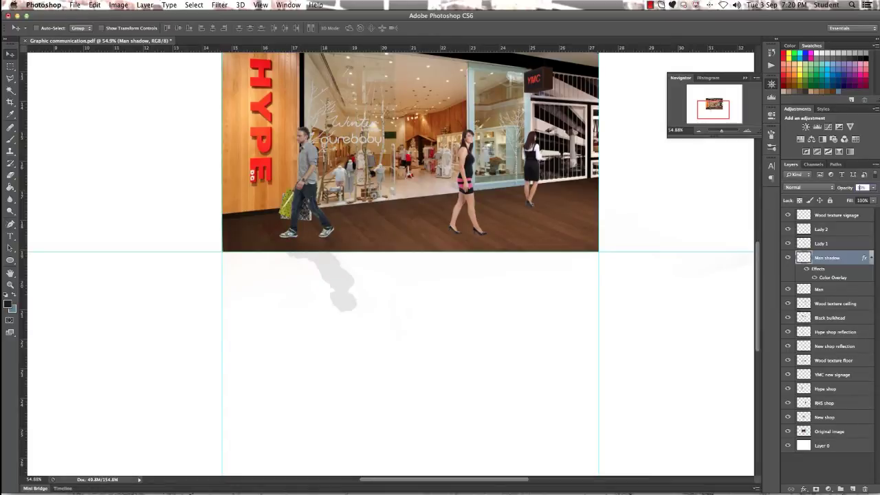
pyautogui.press('Down')
pyautogui.press('Up')
pyautogui.press('Down')
pyautogui.press('Up')
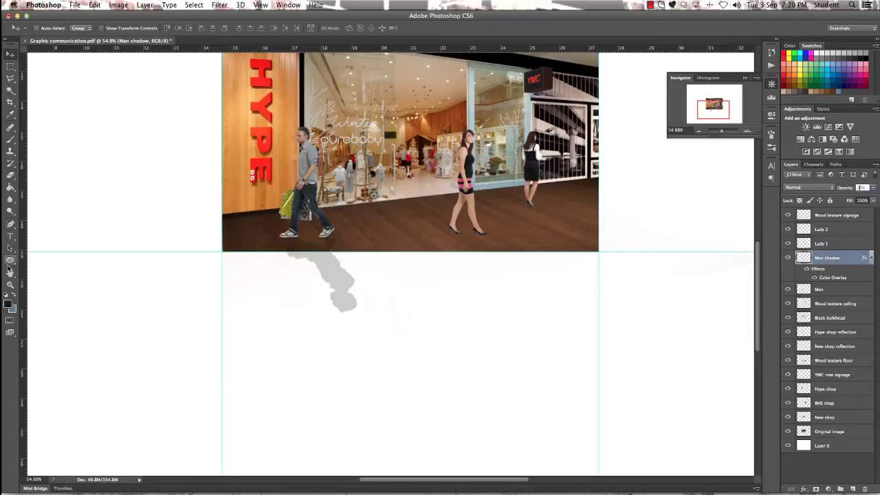
pyautogui.click(10, 284)
# Step: Apply a Motion Blur at angle 0 and 34-pixel distance to the Man shadow
pyautogui.click(300, 242)
pyautogui.click(300, 242)
pyautogui.click(301, 242)
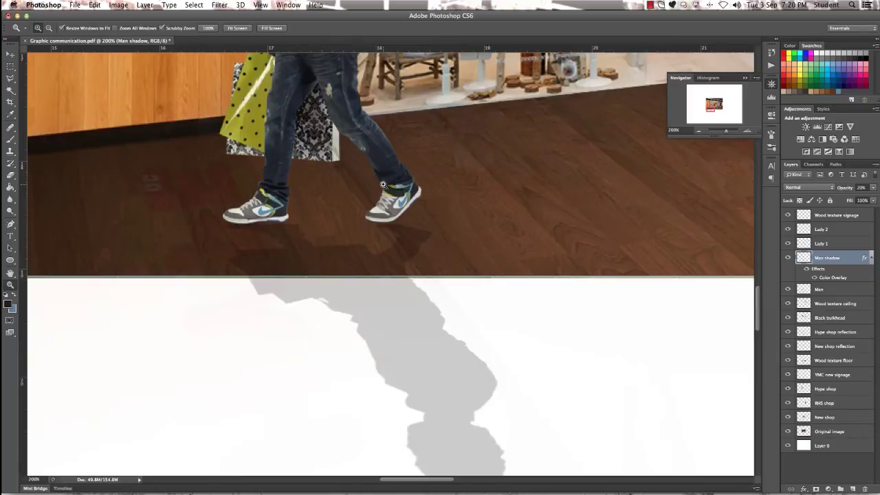
pyautogui.moveTo(482, 235); pyautogui.dragTo(473, 215)
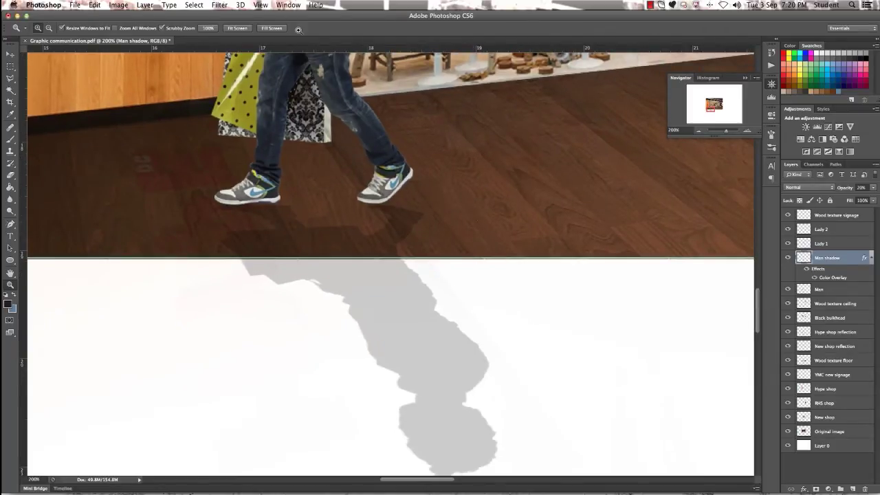
pyautogui.click(215, 4)
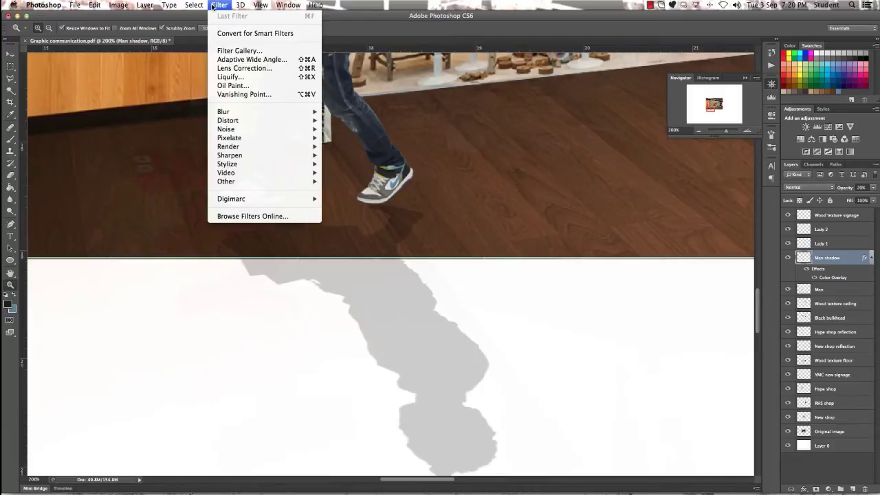
pyautogui.moveTo(262, 114)
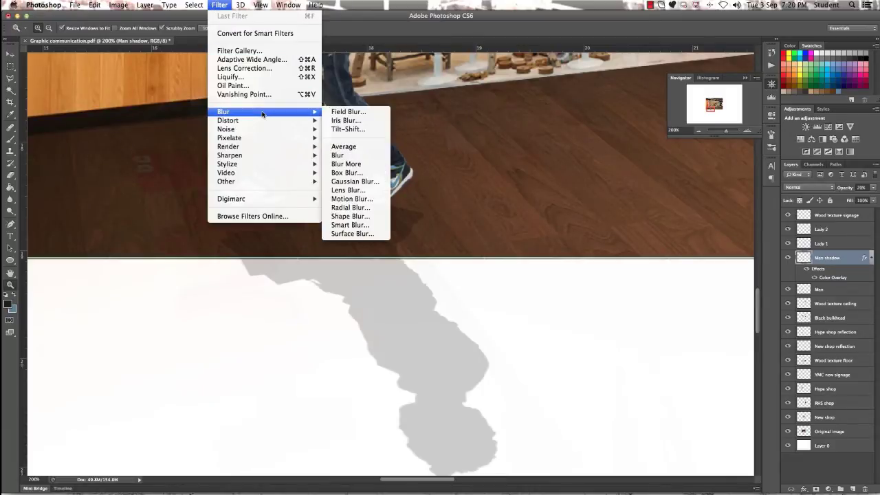
pyautogui.click(379, 199)
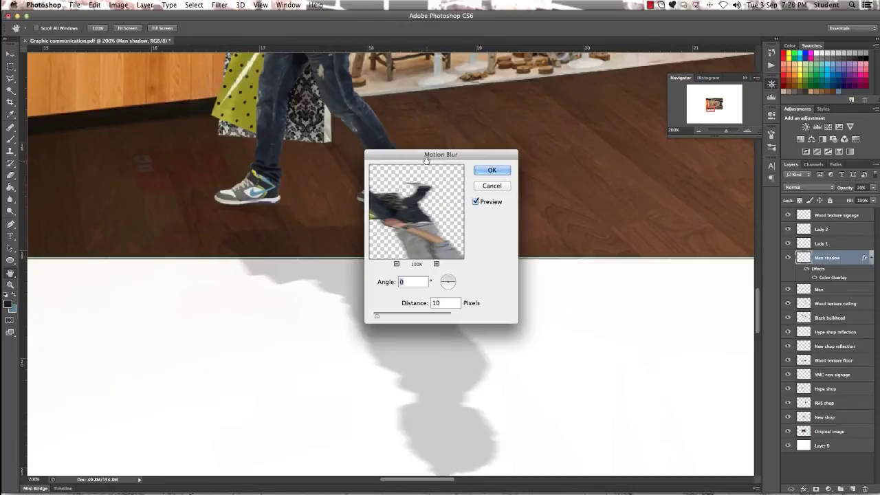
pyautogui.moveTo(425, 155); pyautogui.dragTo(557, 112)
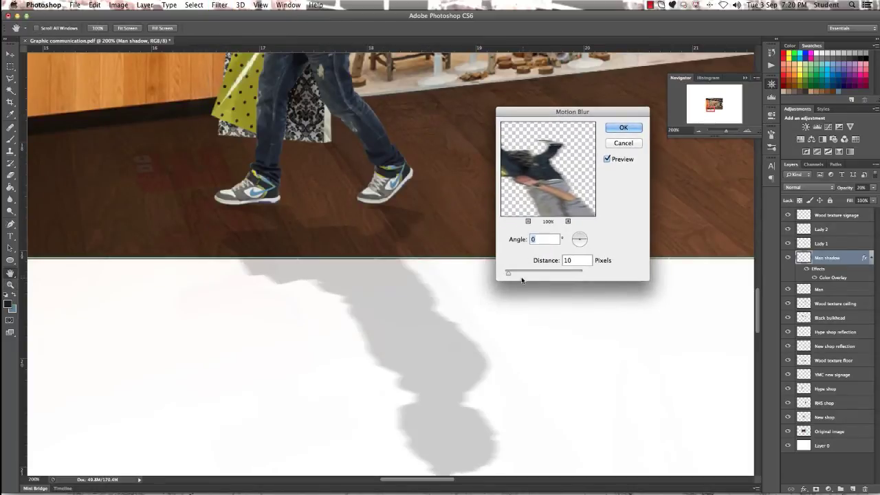
pyautogui.moveTo(507, 273); pyautogui.dragTo(519, 272)
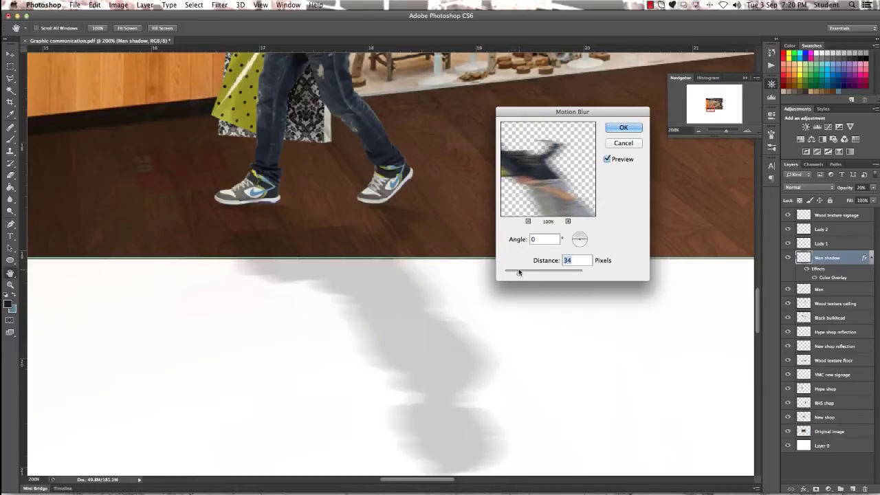
pyautogui.click(618, 129)
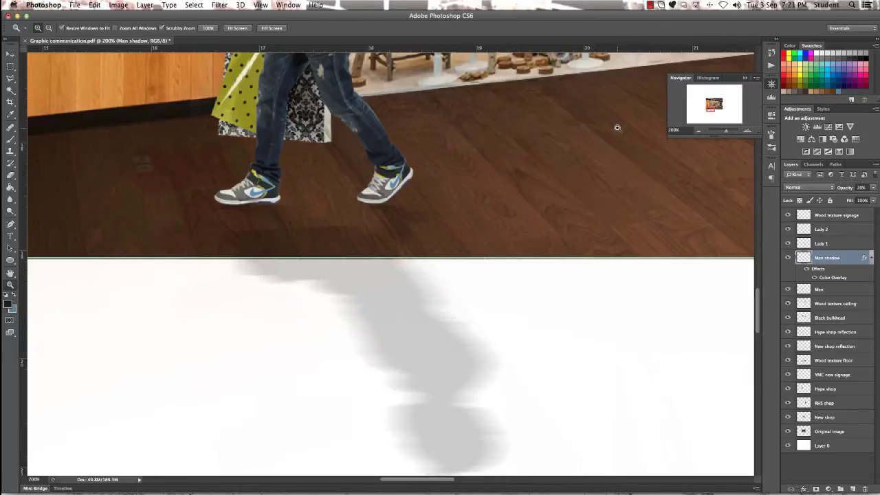
pyautogui.click(8, 54)
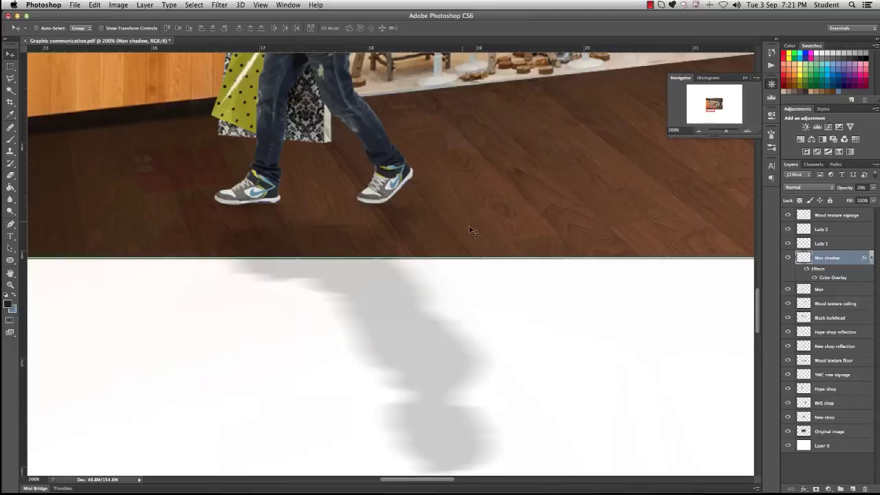
# Step: Select and delete the Man shadow area below the floor's bottom edge, then deselect
pyautogui.scroll(-3, 488, 193)
pyautogui.click(11, 66)
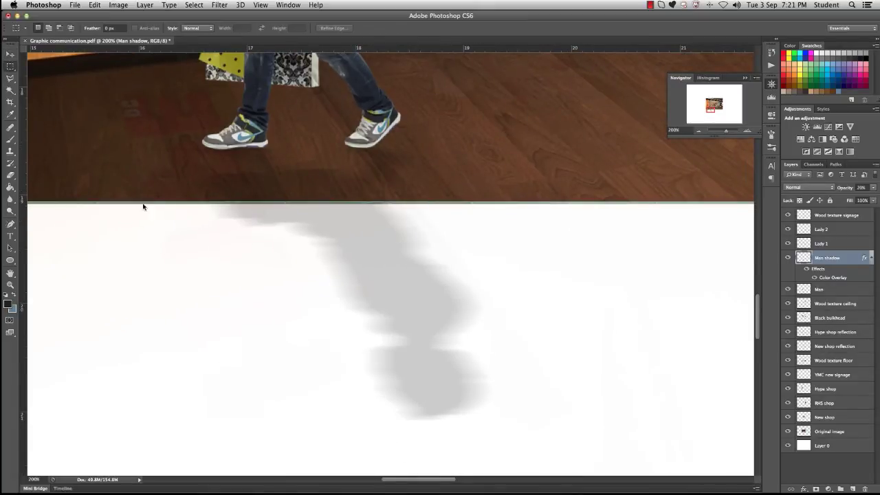
pyautogui.moveTo(133, 450); pyautogui.dragTo(622, 202)
pyautogui.press('Delete')
pyautogui.rightClick(507, 261)
pyautogui.click(526, 260)
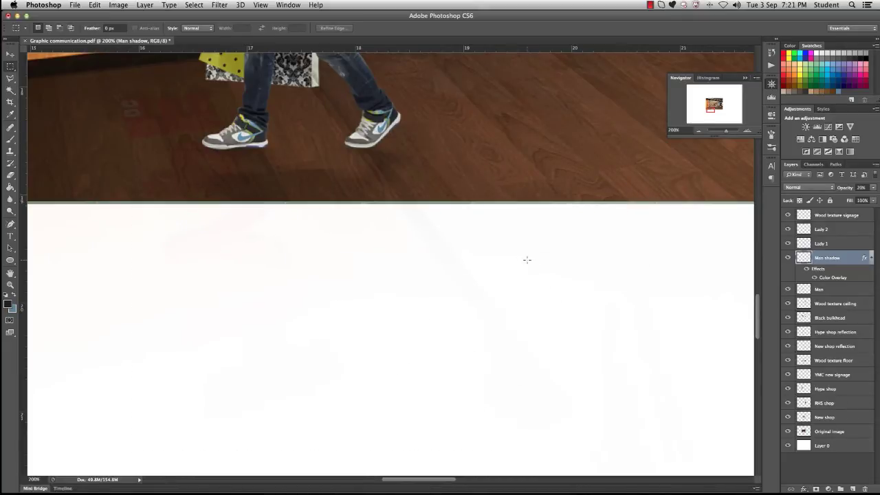
pyautogui.moveTo(726, 134); pyautogui.dragTo(723, 134)
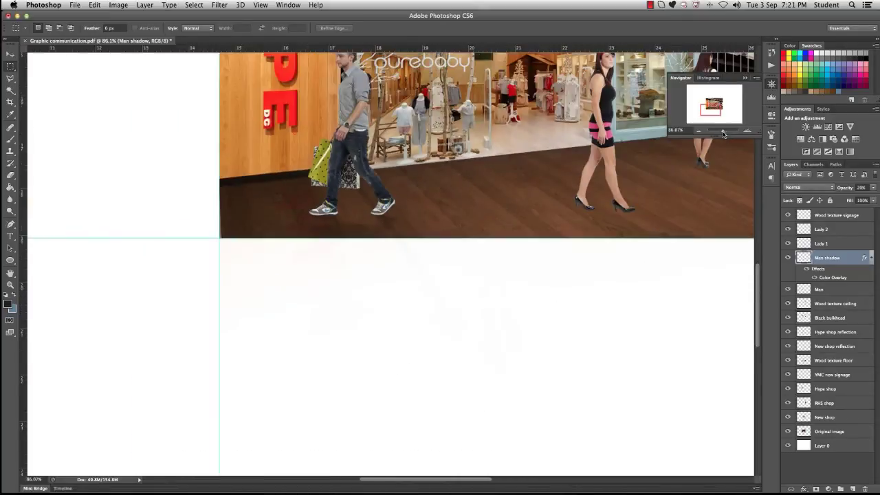
pyautogui.moveTo(626, 178); pyautogui.dragTo(391, 298)
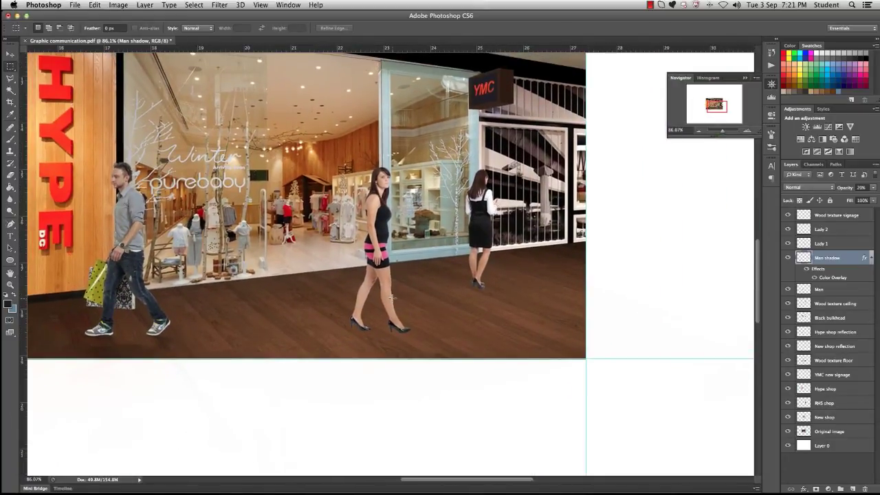
# Step: Duplicate the Lady 1 layer and name the copy 'Lady 1 shadow'
pyautogui.click(843, 241)
pyautogui.rightClick(840, 245)
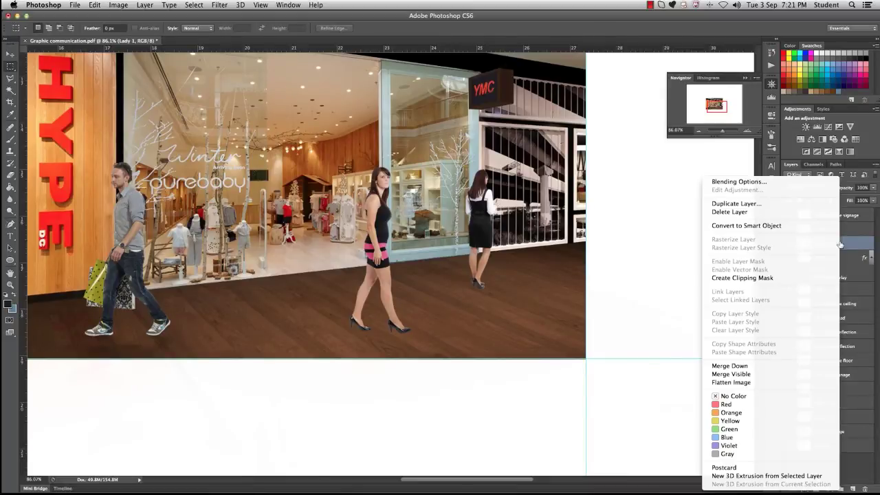
pyautogui.click(824, 203)
pyautogui.click(425, 224)
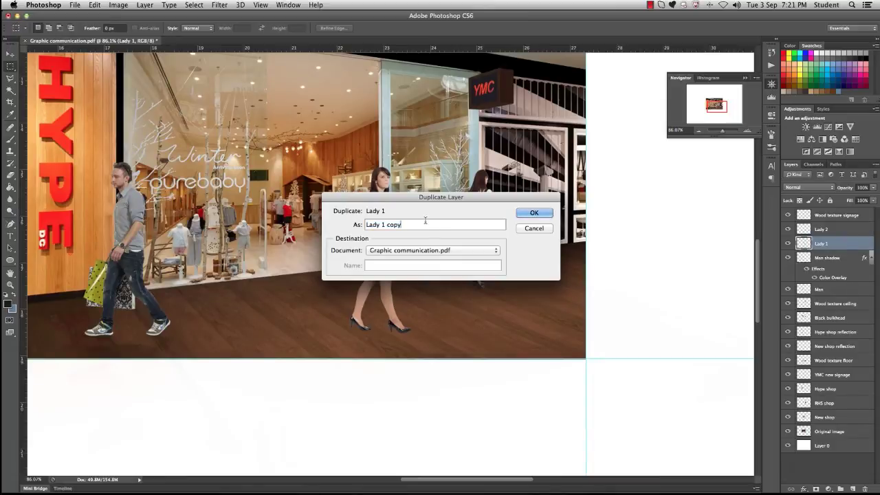
pyautogui.press('BackSpace')
pyautogui.press('BackSpace')
pyautogui.press('BackSpace')
pyautogui.press('BackSpace')
pyautogui.write('shadow')
pyautogui.click(536, 214)
# Step: Flip the Lady 1 shadow layer vertically
pyautogui.press('super+t')
pyautogui.rightClick(390, 273)
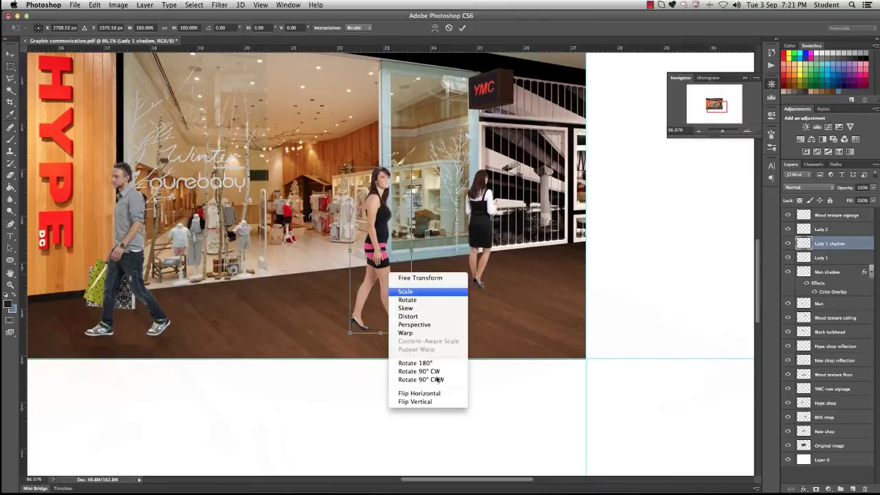
pyautogui.click(444, 403)
pyautogui.press('Return')
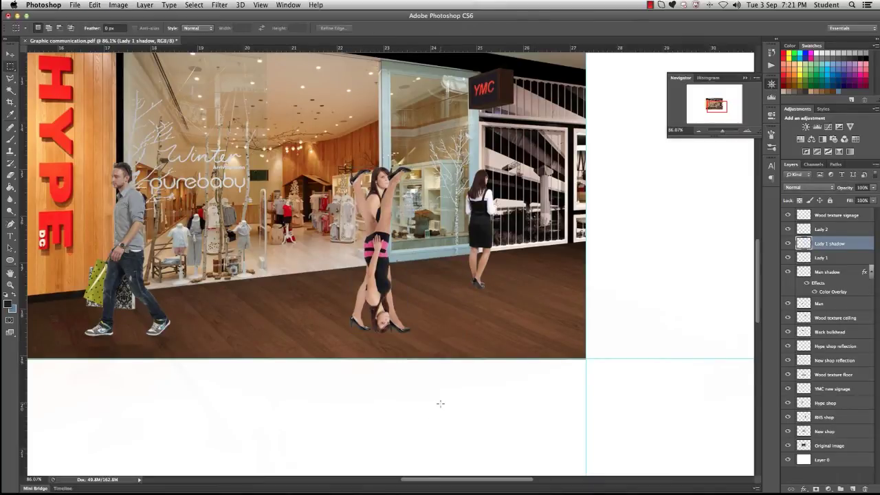
# Step: Move the flipped copy down beneath the woman's feet
pyautogui.click(10, 54)
pyautogui.moveTo(372, 241); pyautogui.dragTo(376, 398)
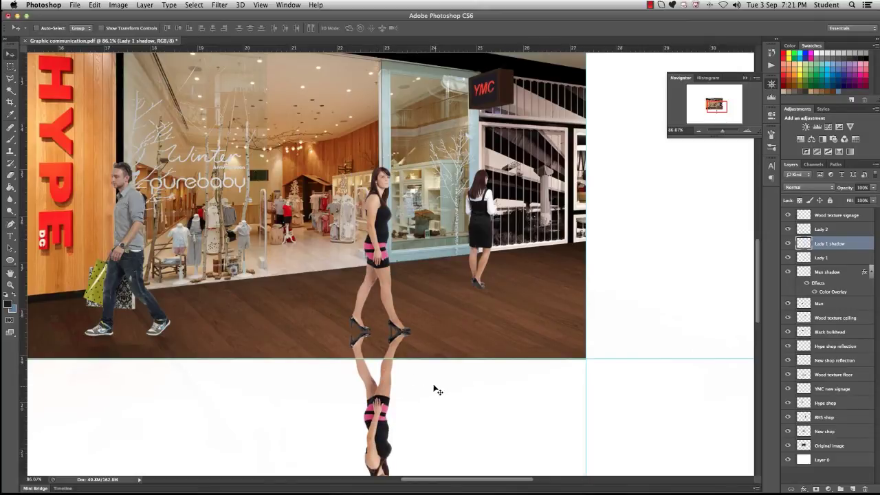
pyautogui.moveTo(436, 389); pyautogui.dragTo(374, 263)
# Step: Distort the flipped copy into a shortened shadow slanting right across the floor
pyautogui.press('super+t')
pyautogui.rightClick(343, 303)
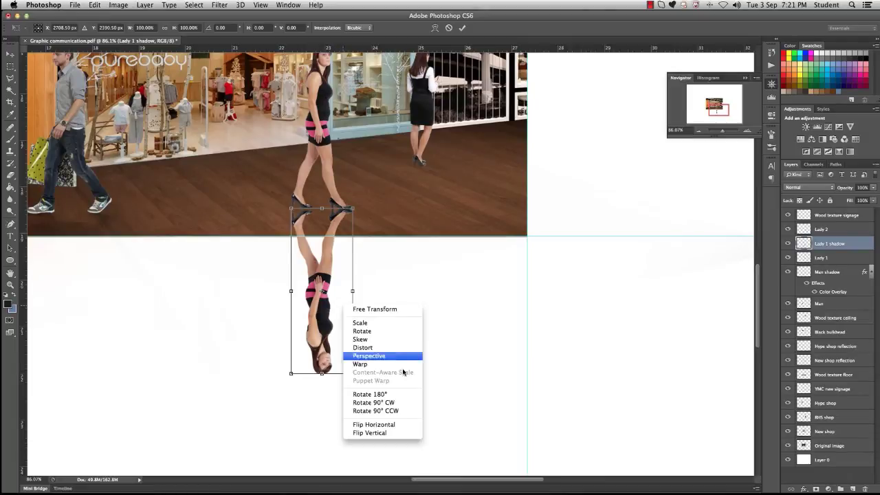
pyautogui.click(388, 348)
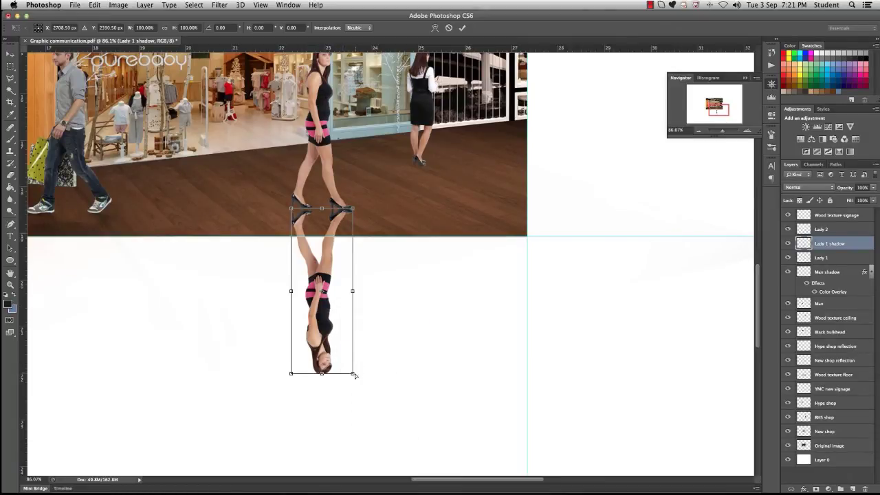
pyautogui.moveTo(355, 375); pyautogui.dragTo(436, 333)
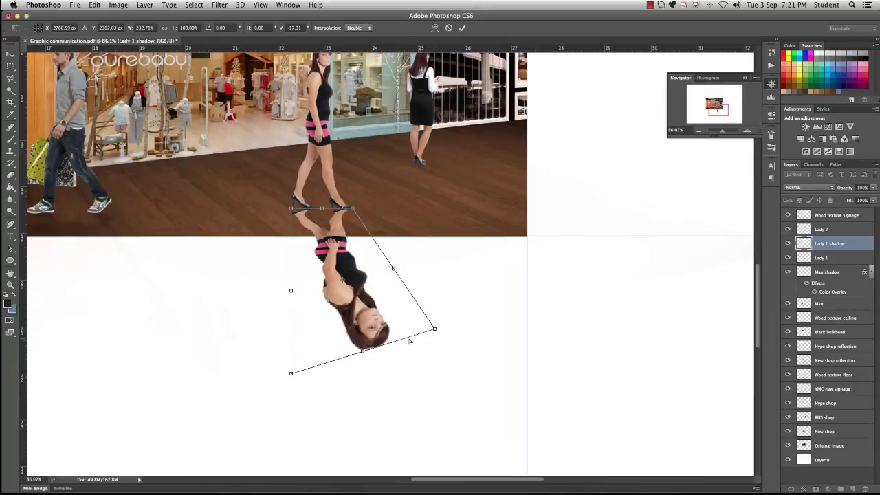
pyautogui.moveTo(291, 373); pyautogui.dragTo(363, 334)
pyautogui.moveTo(435, 328); pyautogui.dragTo(441, 298)
pyautogui.press('Return')
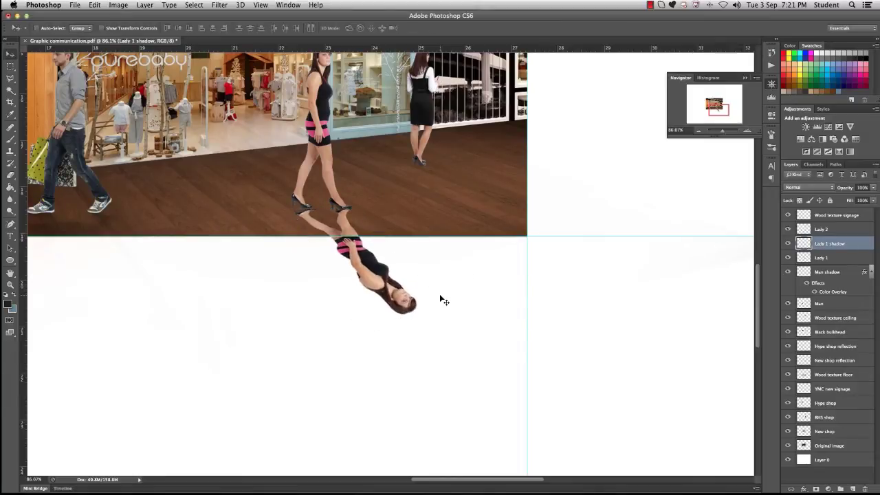
# Step: Give Lady 1 shadow a black (000000) Color Overlay and nudge it slightly left
pyautogui.doubleClick(853, 239)
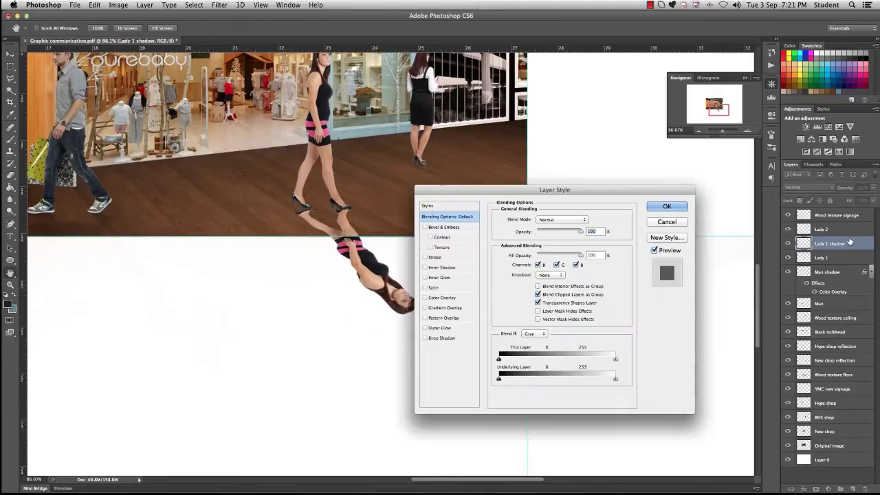
pyautogui.click(465, 301)
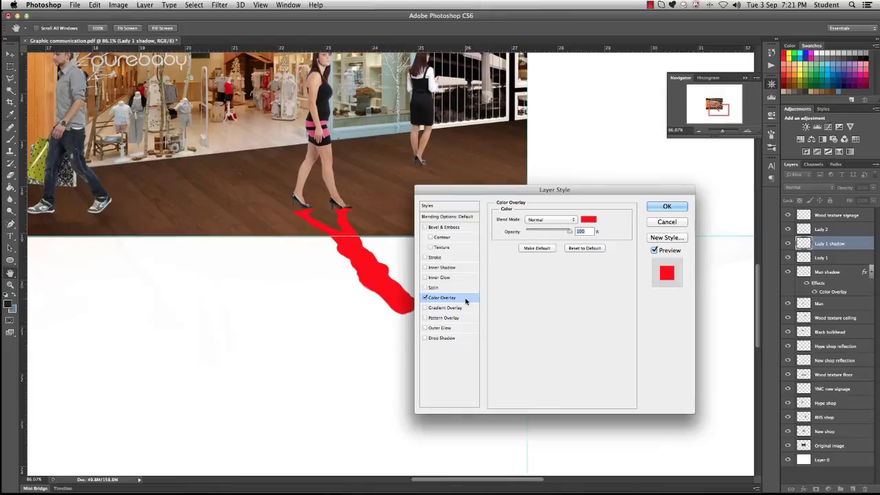
pyautogui.click(588, 219)
pyautogui.moveTo(357, 248); pyautogui.dragTo(183, 310)
pyautogui.click(554, 162)
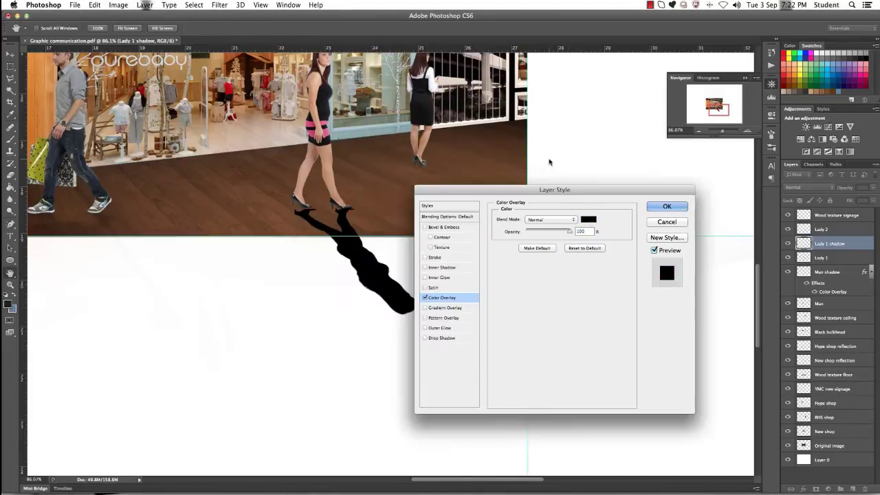
pyautogui.click(665, 207)
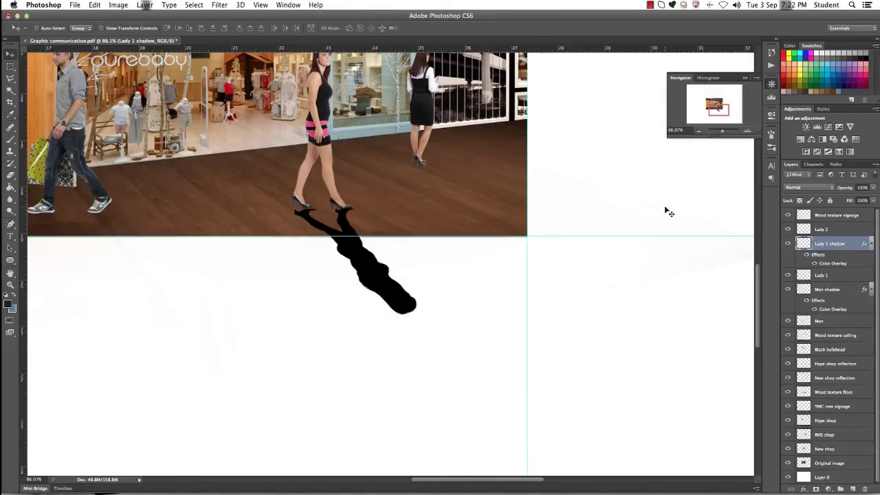
pyautogui.press('Left')
pyautogui.press('Left')
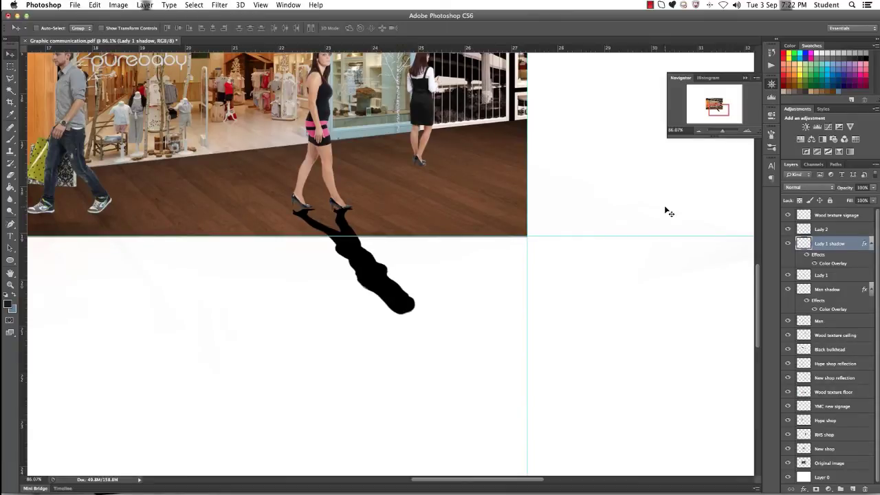
# Step: Distort the black shadow, raising its top corner slightly to meet the woman's heels
pyautogui.press('super+t')
pyautogui.rightClick(392, 291)
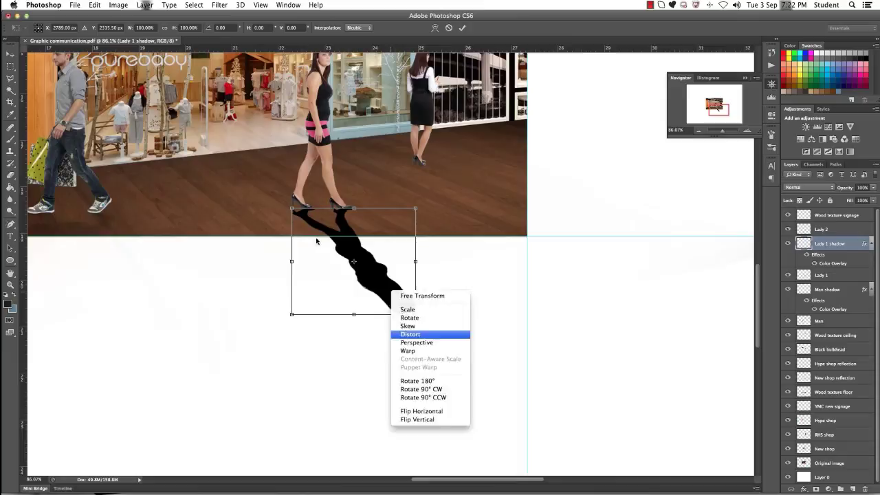
pyautogui.press('Return')
pyautogui.moveTo(292, 211); pyautogui.dragTo(292, 207)
pyautogui.press('Return')
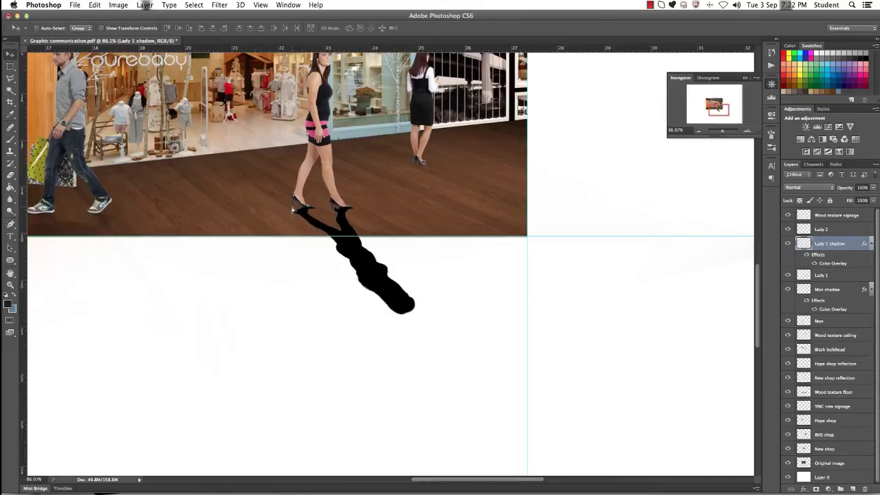
pyautogui.press('super+z')
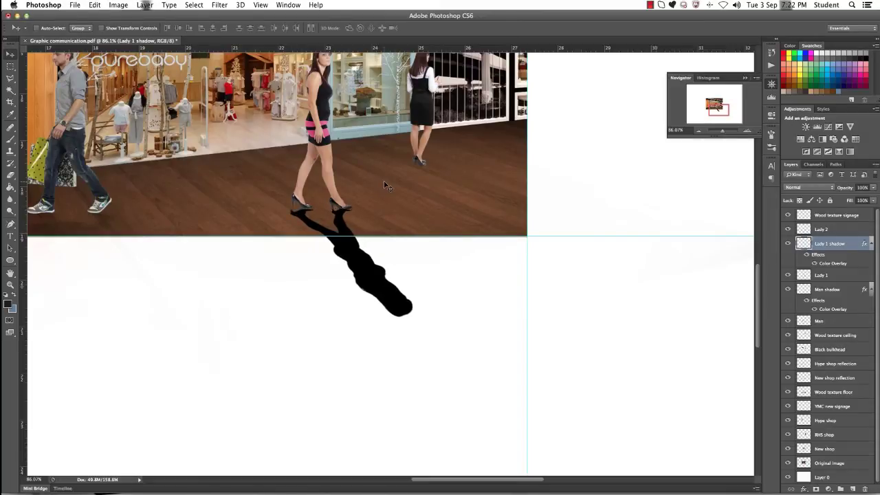
# Step: Set the shadow layer to 20% opacity and reapply the Motion Blur filter
pyautogui.click(863, 187)
pyautogui.write('20')
pyautogui.press('Return')
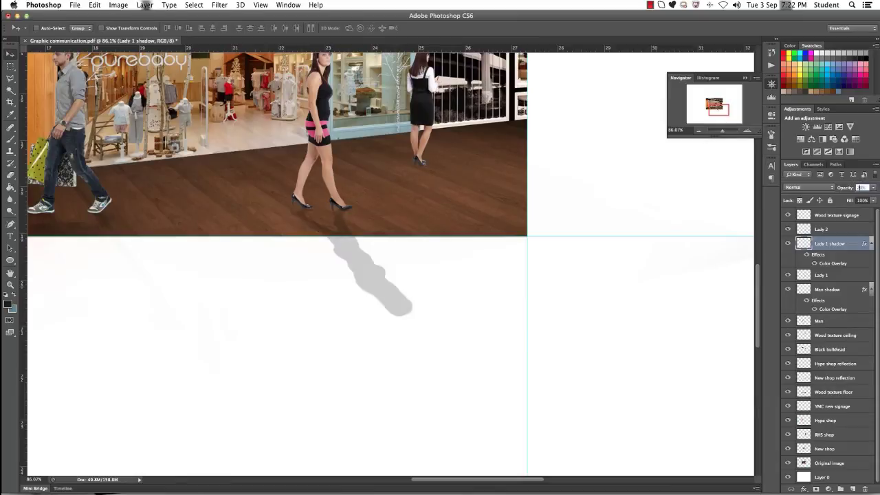
pyautogui.click(213, 4)
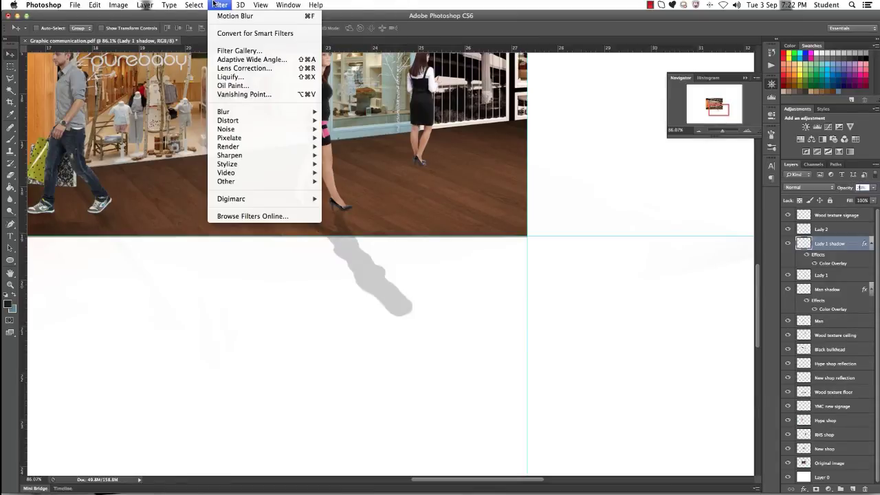
pyautogui.click(222, 18)
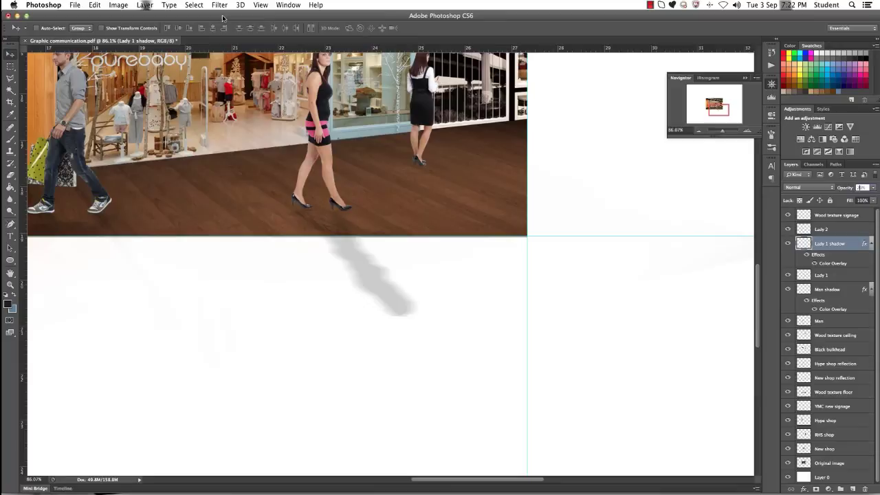
# Step: Delete the part of the shadow below the floor and deselect
pyautogui.click(10, 66)
pyautogui.moveTo(194, 350); pyautogui.dragTo(392, 275)
pyautogui.press('Delete')
pyautogui.rightClick(419, 246)
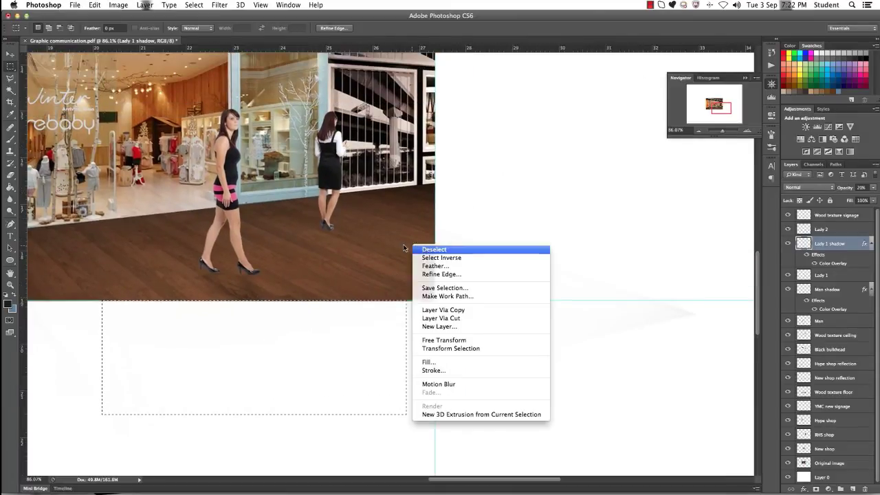
pyautogui.click(429, 249)
pyautogui.rightClick(855, 235)
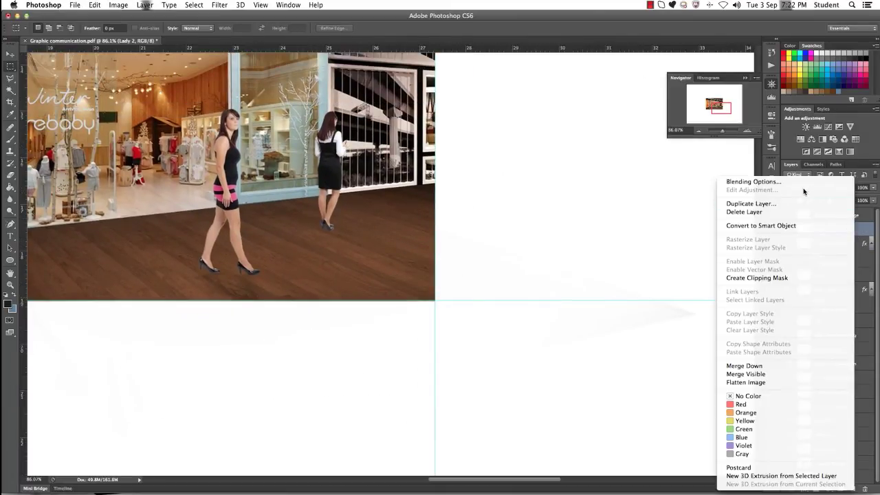
# Step: Duplicate the Lady 2 layer and rename the copy 'Lady 2 shadow'
pyautogui.click(790, 204)
pyautogui.click(534, 213)
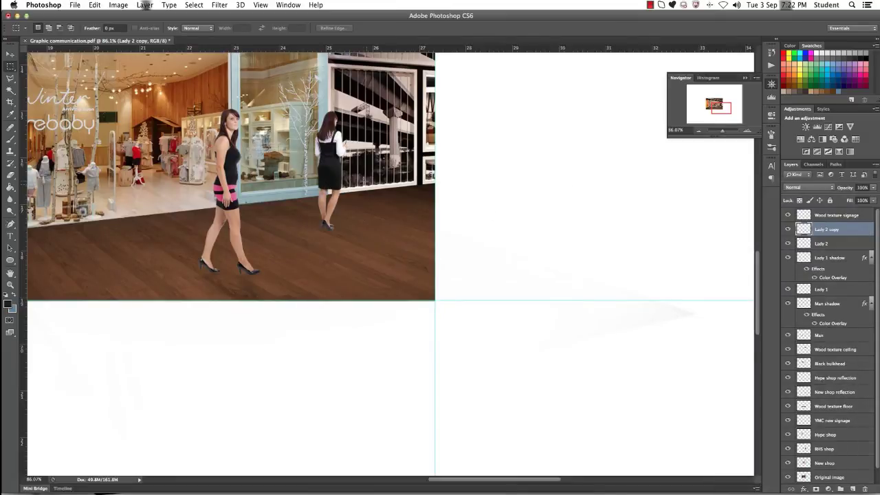
pyautogui.press('v')
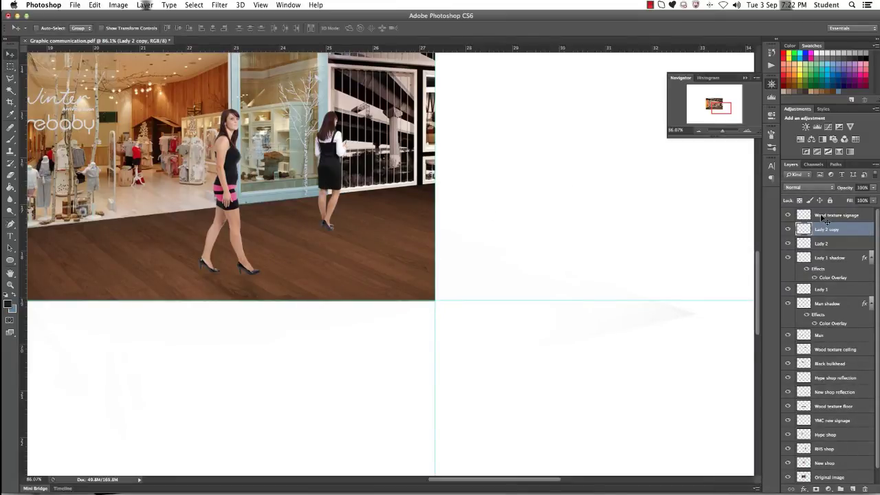
pyautogui.doubleClick(840, 229)
pyautogui.click(843, 228)
pyautogui.write('shadow')
pyautogui.press('Return')
# Step: Flip Lady 2 shadow vertically and move it below the second lady's feet
pyautogui.press('super+t')
pyautogui.rightClick(331, 162)
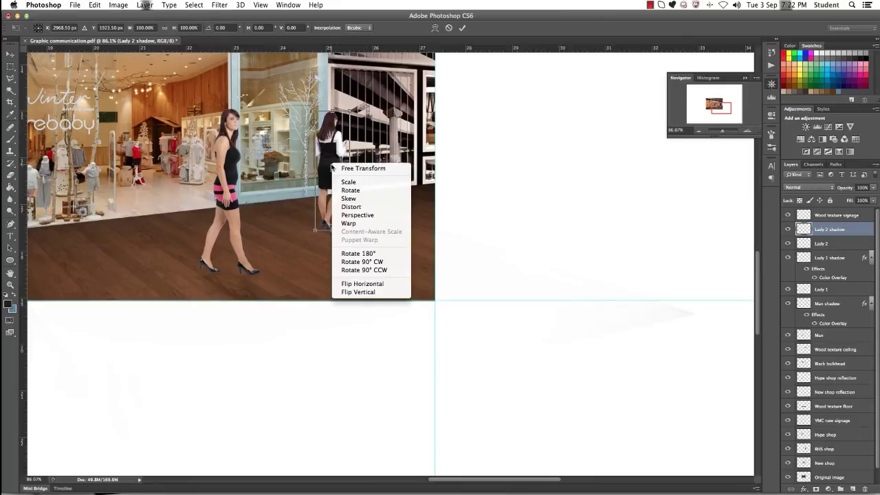
pyautogui.click(374, 289)
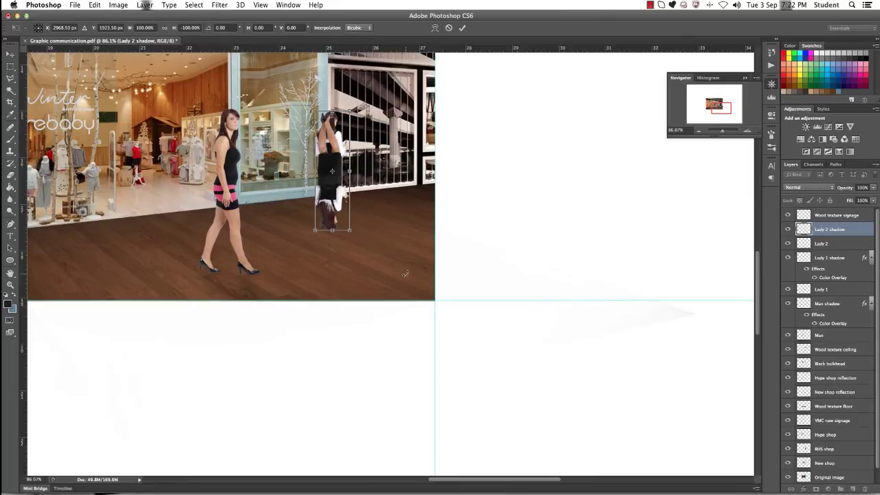
pyautogui.press('Return')
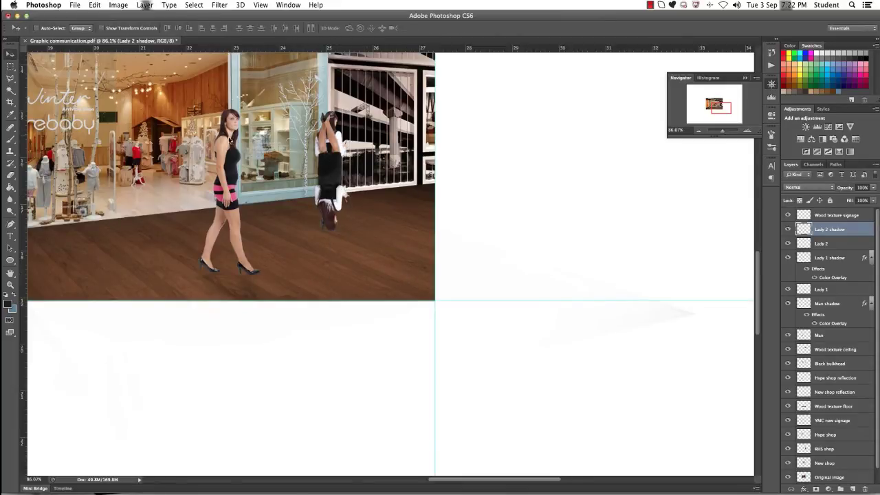
pyautogui.moveTo(321, 161); pyautogui.dragTo(346, 272)
# Step: Distort the shadow to lie flat, slanting right across the floor, and nudge it into place
pyautogui.hotkey('ctrl', 't')
pyautogui.rightClick(353, 275)
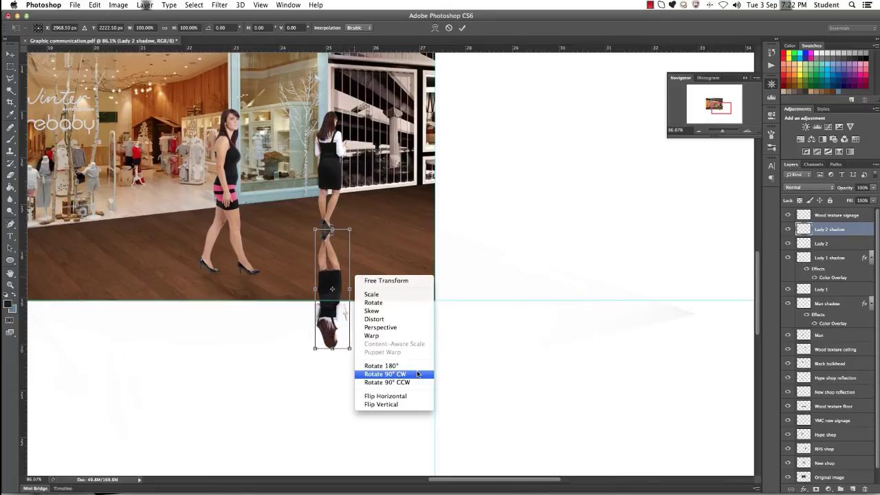
pyautogui.click(374, 319)
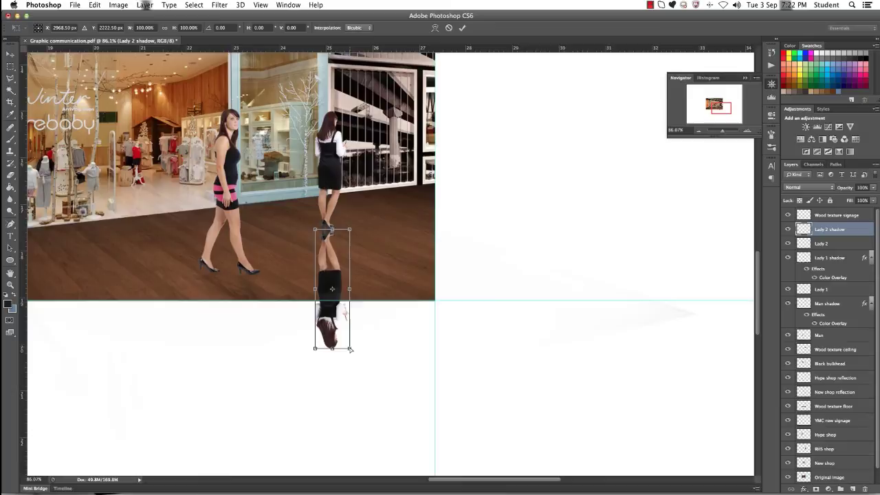
pyautogui.moveTo(351, 348); pyautogui.dragTo(470, 276)
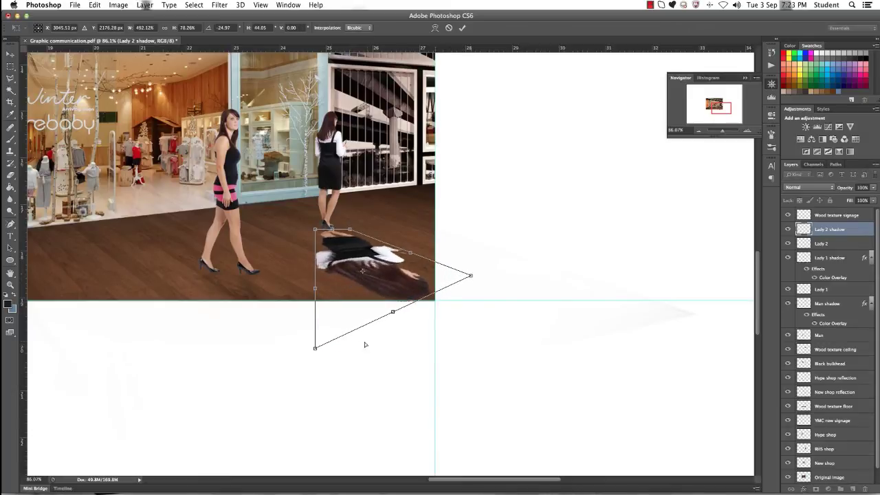
pyautogui.moveTo(315, 350); pyautogui.dragTo(446, 299)
pyautogui.press('Return')
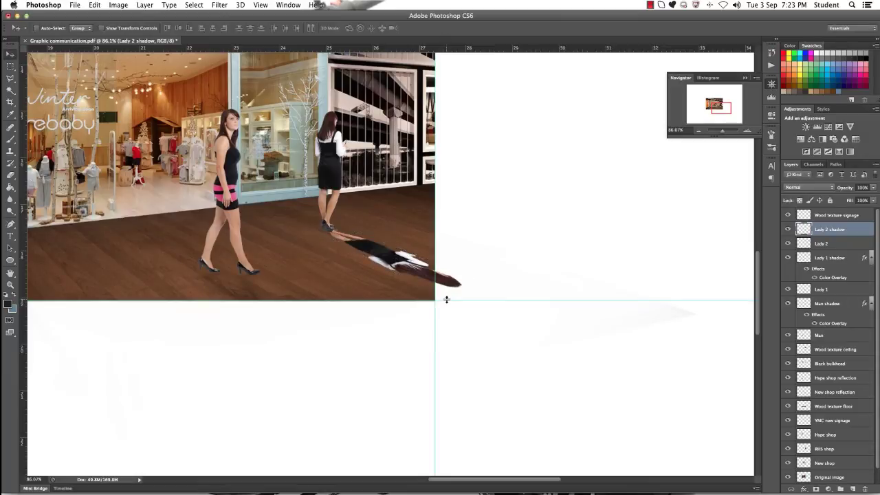
pyautogui.press('Down')
pyautogui.press('Down')
pyautogui.press('Down')
pyautogui.press('Down')
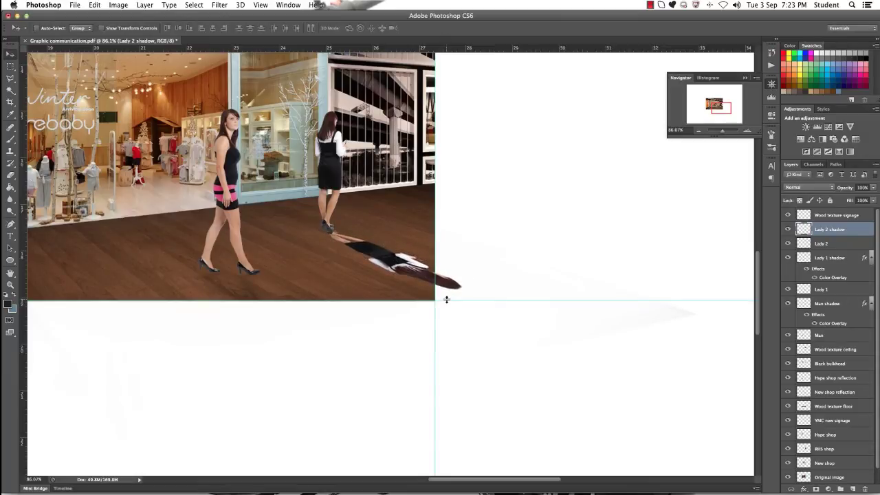
pyautogui.press('Up')
pyautogui.press('Up')
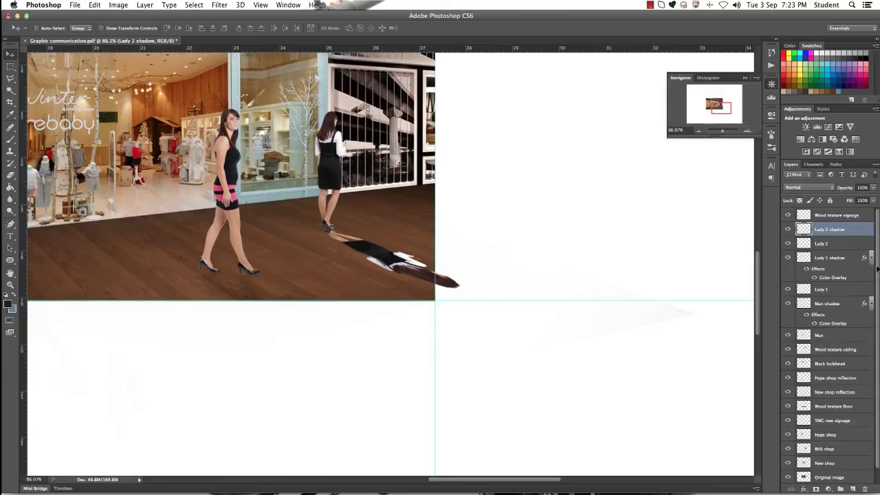
# Step: Add a black Color Overlay to Lady 2 shadow, leaving the gradient overlay off
pyautogui.doubleClick(853, 229)
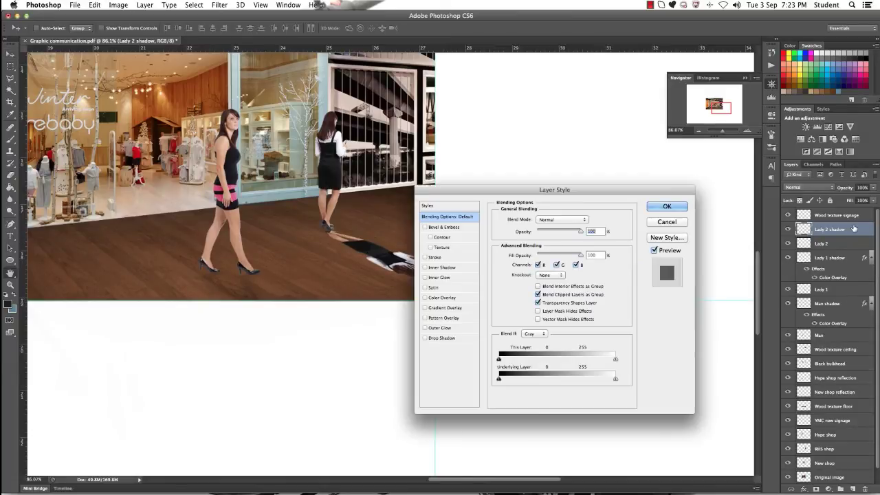
pyautogui.click(457, 307)
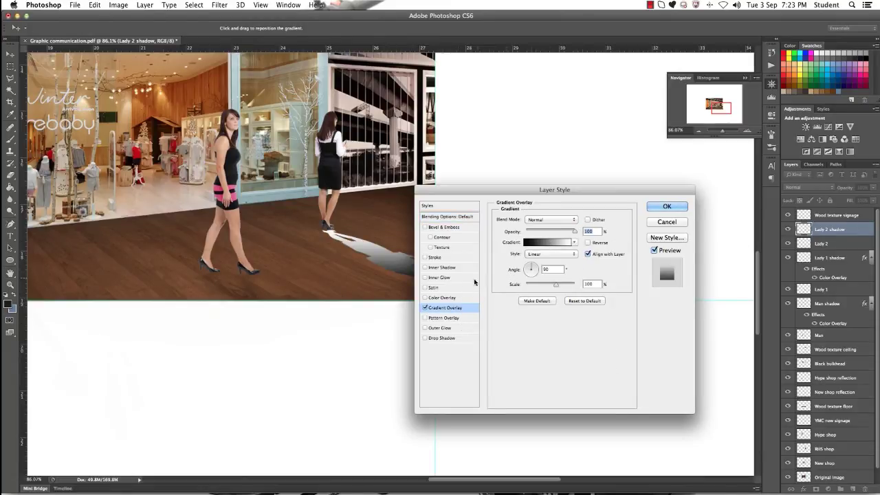
pyautogui.click(464, 298)
pyautogui.click(425, 307)
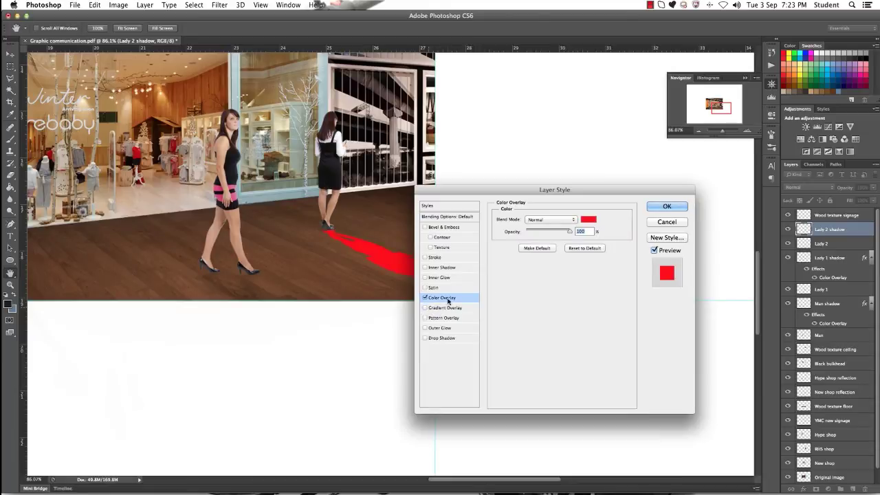
pyautogui.click(588, 219)
pyautogui.moveTo(375, 240); pyautogui.dragTo(303, 291)
pyautogui.click(542, 167)
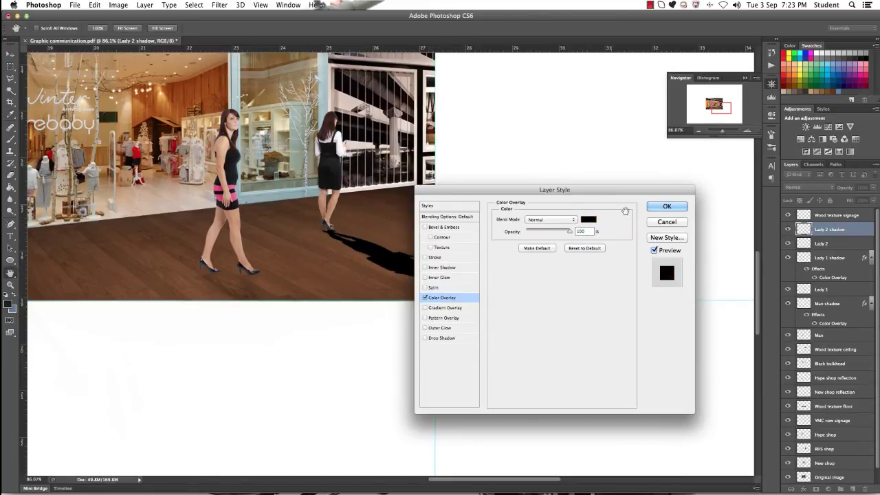
pyautogui.click(666, 206)
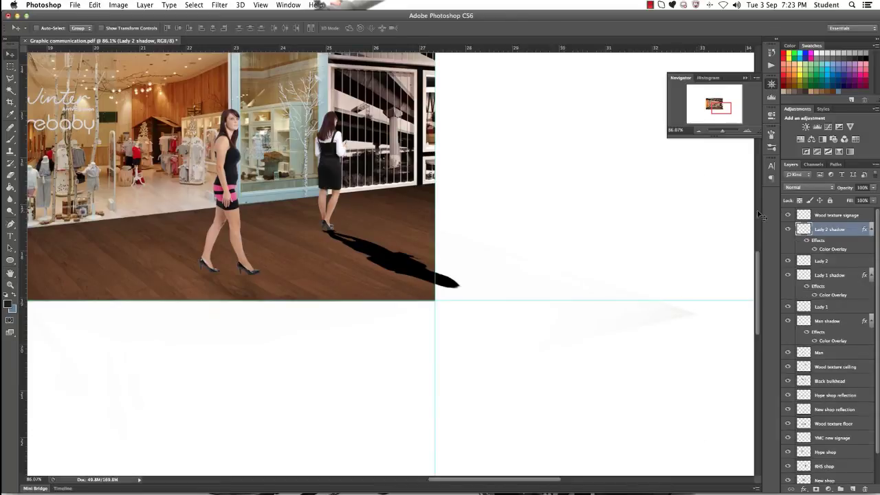
# Step: Lower Lady 2 shadow's opacity to 30% and reapply the Motion Blur filter
pyautogui.click(862, 188)
pyautogui.write('30')
pyautogui.press('Return')
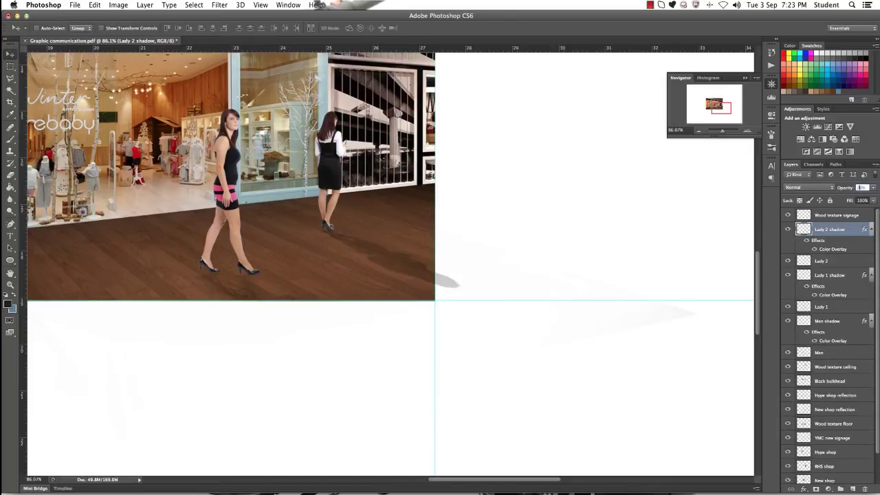
pyautogui.click(226, 10)
pyautogui.click(225, 16)
# Step: Marquee-select the blank area to the right of the scene
pyautogui.click(9, 67)
pyautogui.moveTo(589, 184); pyautogui.dragTo(434, 387)
pyautogui.click(490, 272)
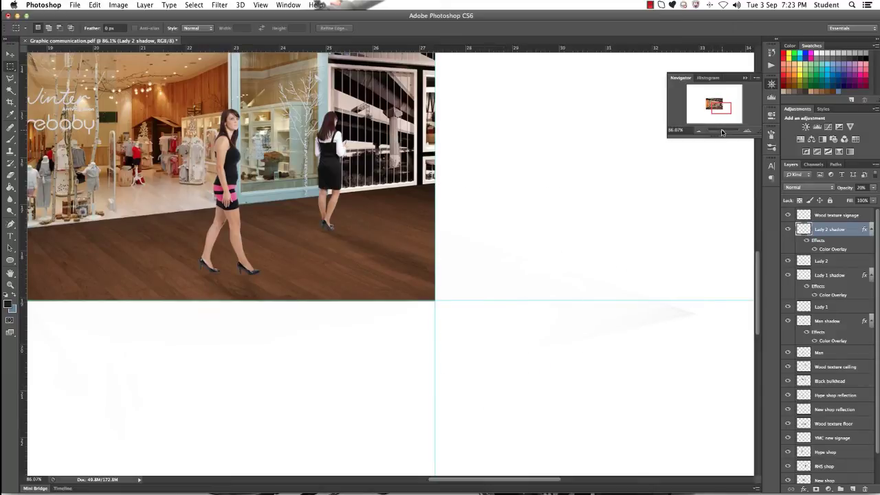
# Step: Select the area right of the scene, zoom out to the whole composite, and deselect
pyautogui.moveTo(729, 389); pyautogui.dragTo(435, 144)
pyautogui.moveTo(728, 133); pyautogui.dragTo(721, 134)
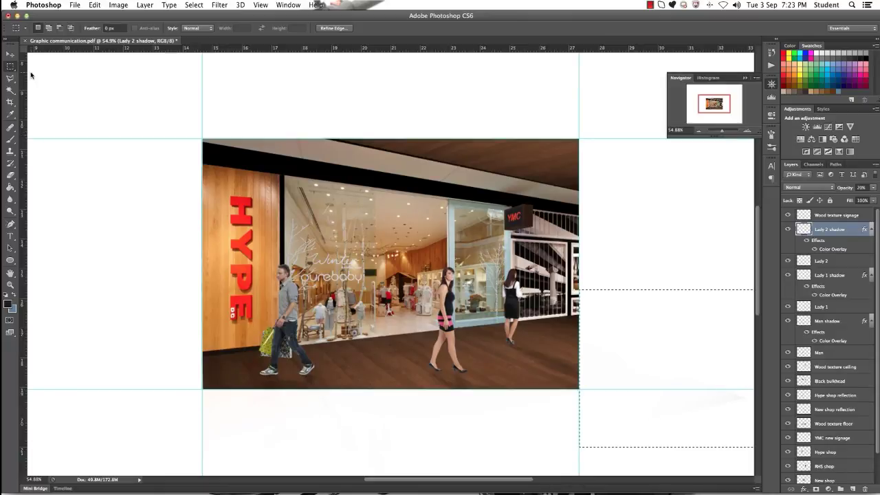
pyautogui.rightClick(304, 90)
pyautogui.click(356, 94)
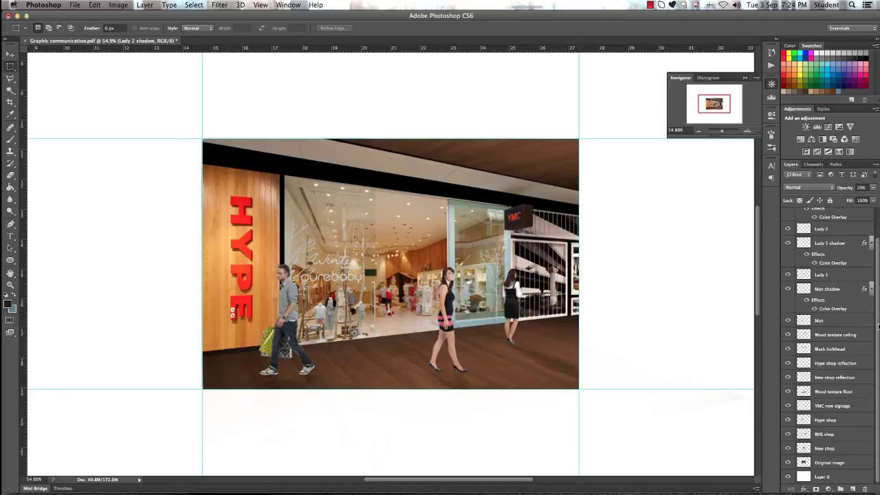
# Step: Save a JPEG copy 'Graphic communication.jpg' at quality 12 into the Graphic communication folder
pyautogui.click(76, 5)
pyautogui.click(85, 111)
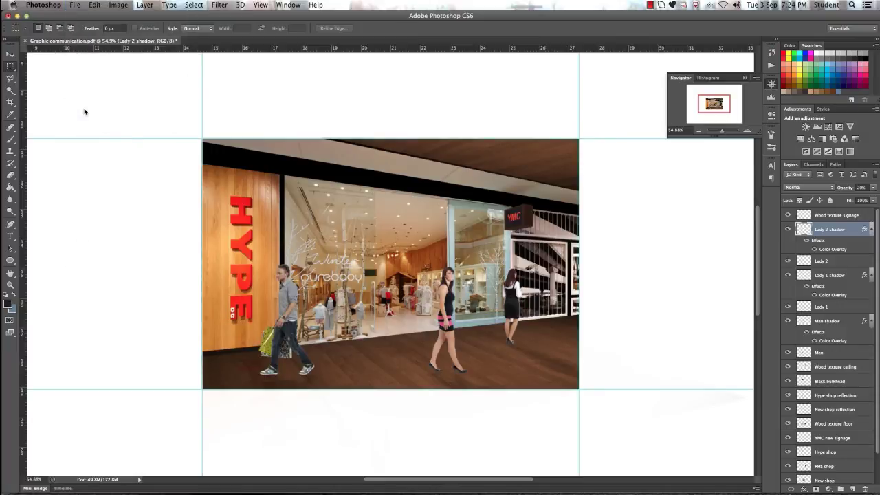
pyautogui.click(307, 148)
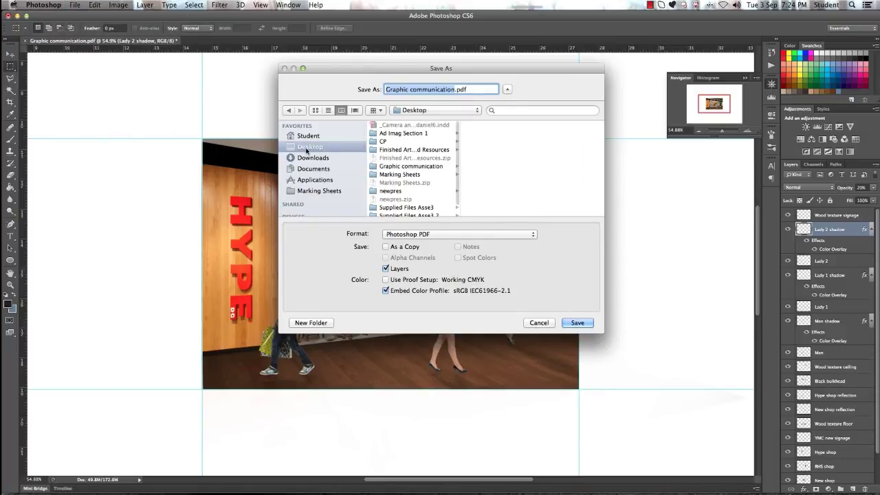
pyautogui.click(413, 166)
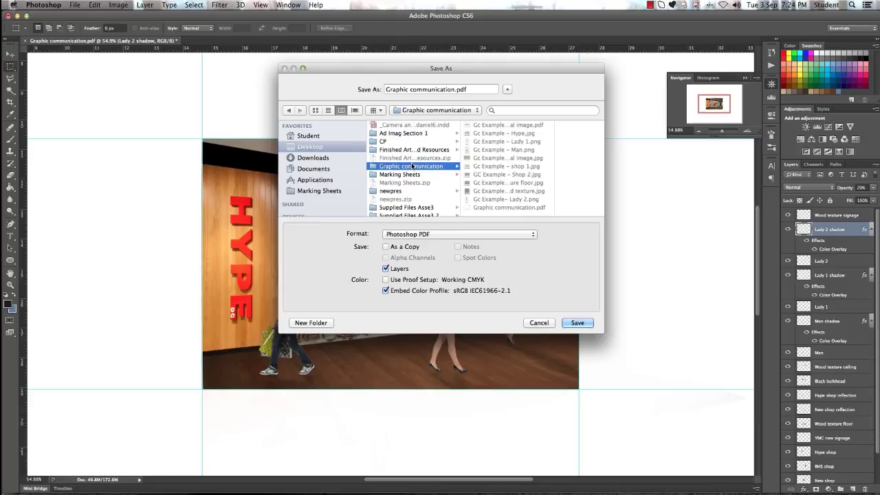
pyautogui.click(429, 235)
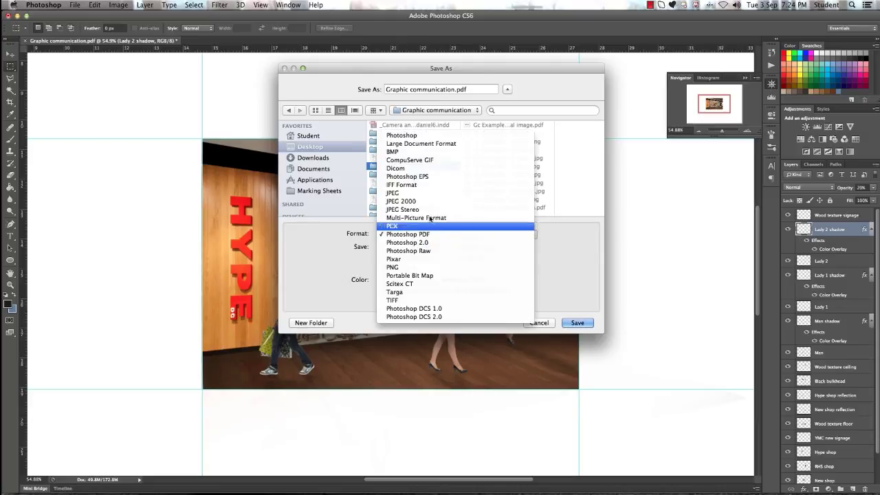
pyautogui.click(422, 192)
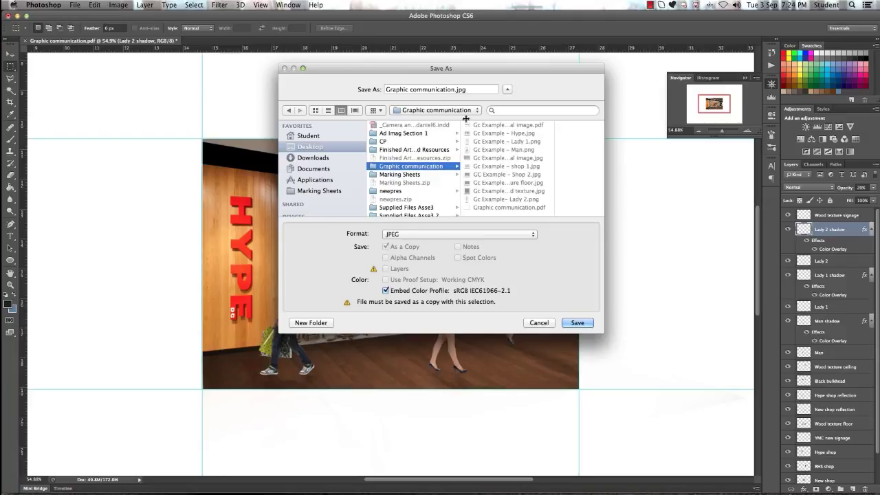
pyautogui.click(578, 323)
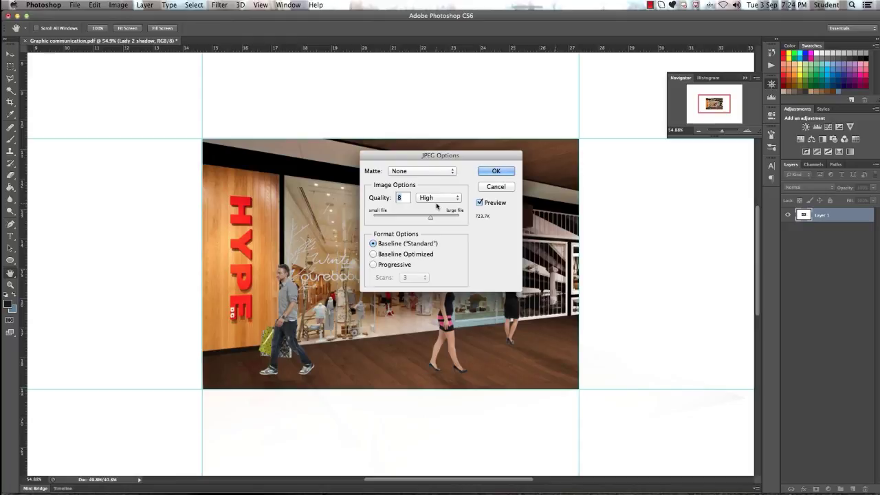
pyautogui.write('12')
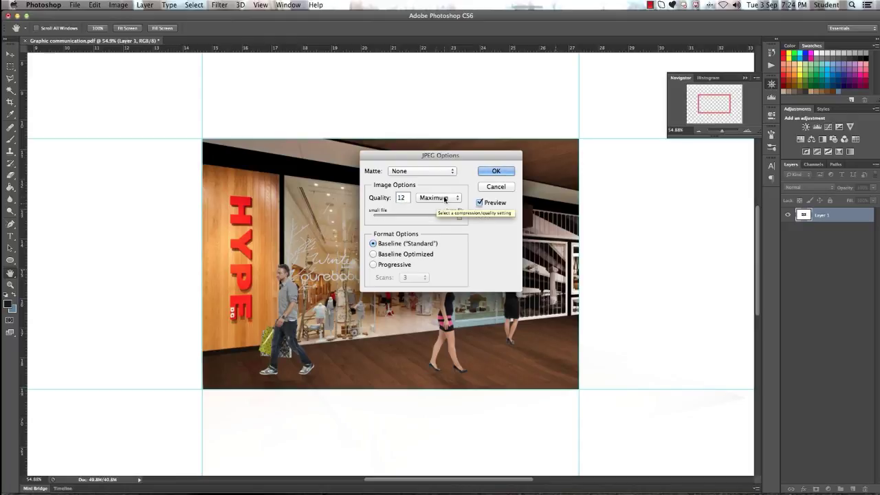
pyautogui.click(492, 171)
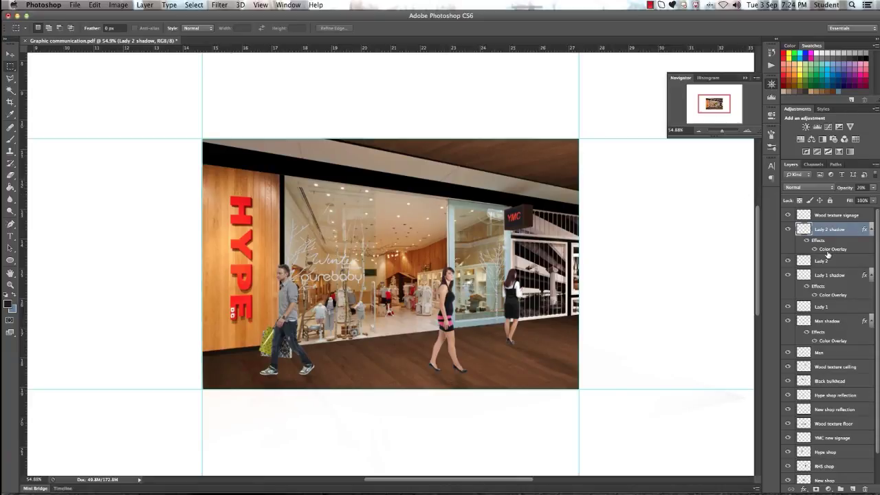
# Step: Save the layered Graphic communication.pdf document with File > Save
pyautogui.moveTo(874, 225)
pyautogui.mouseDown()
pyautogui.moveTo(877, 316)
pyautogui.moveTo(875, 221)
pyautogui.mouseUp()
pyautogui.click(76, 5)
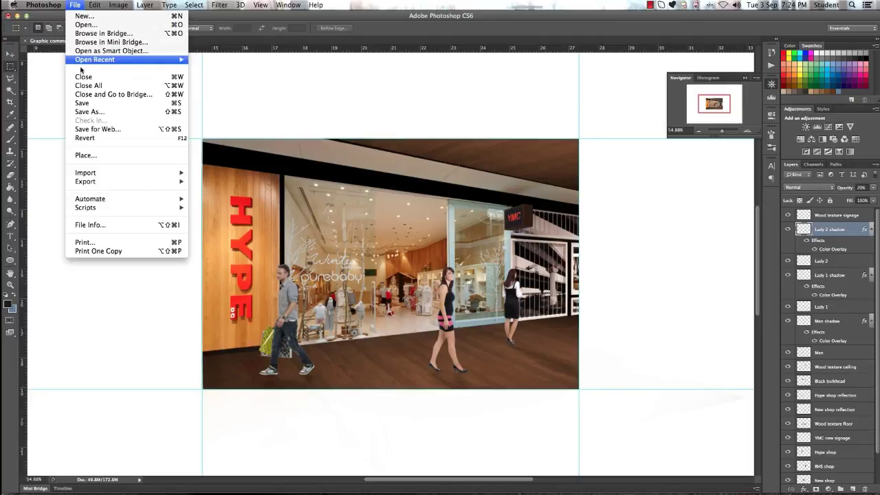
pyautogui.click(85, 103)
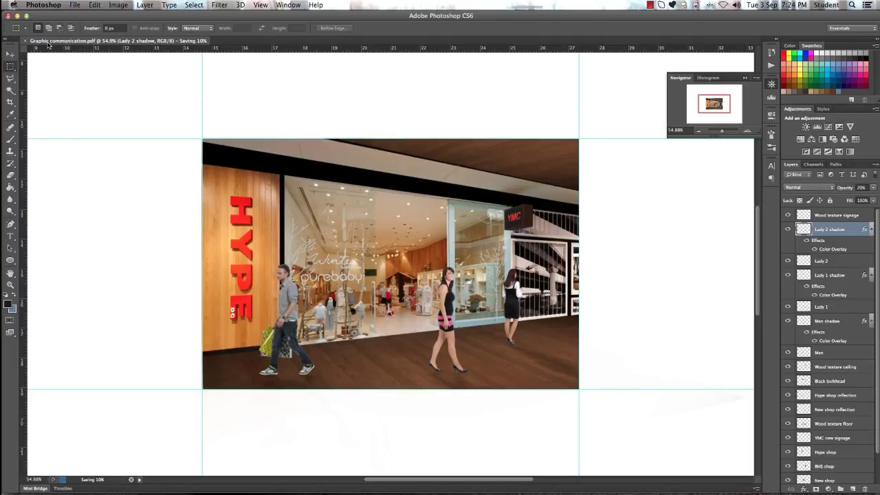